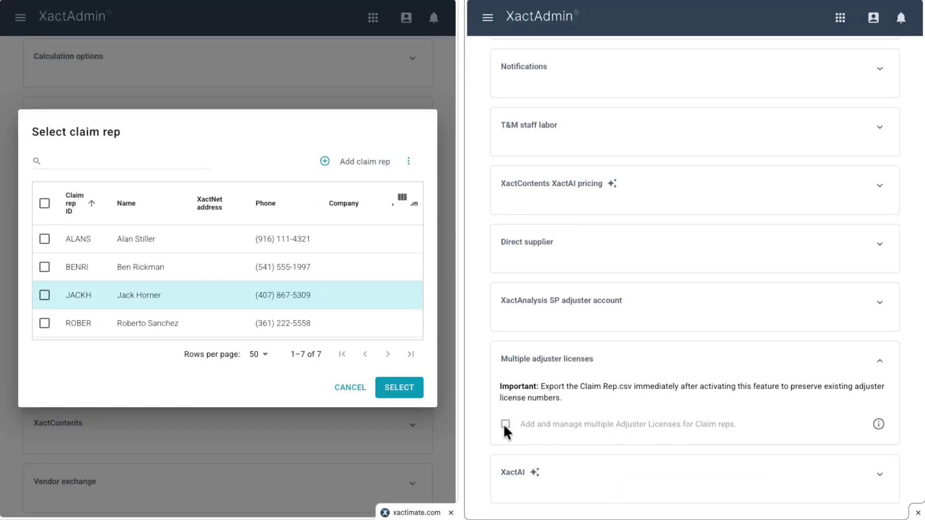
Step: Look over the third claim rep in Xactimate, then switch to XactAdmin's Instances page
click(505, 425)
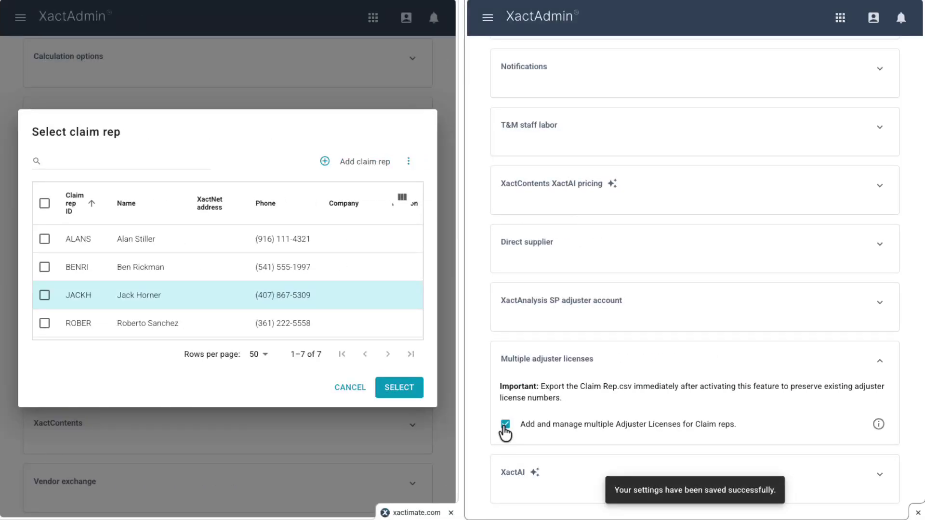
click(96, 298)
scroll(66, 310, down, 3)
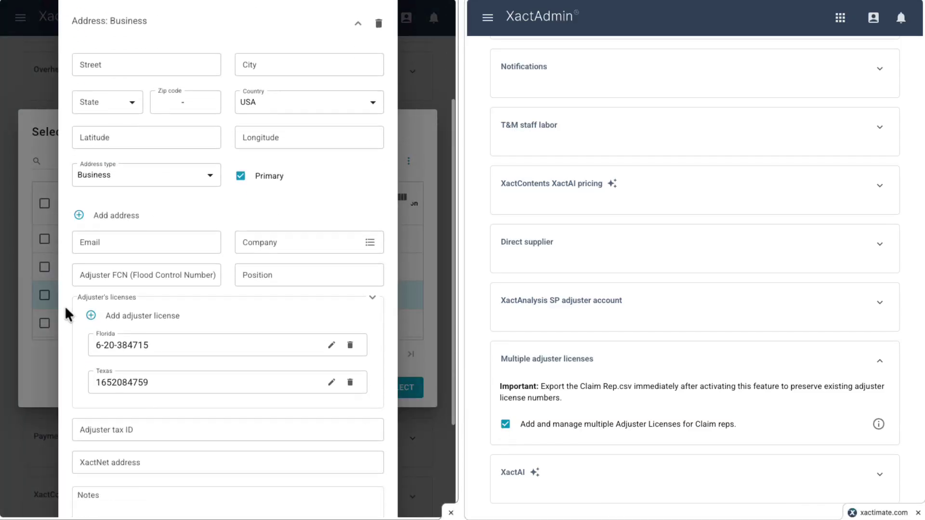
scroll(66, 315, down, 3)
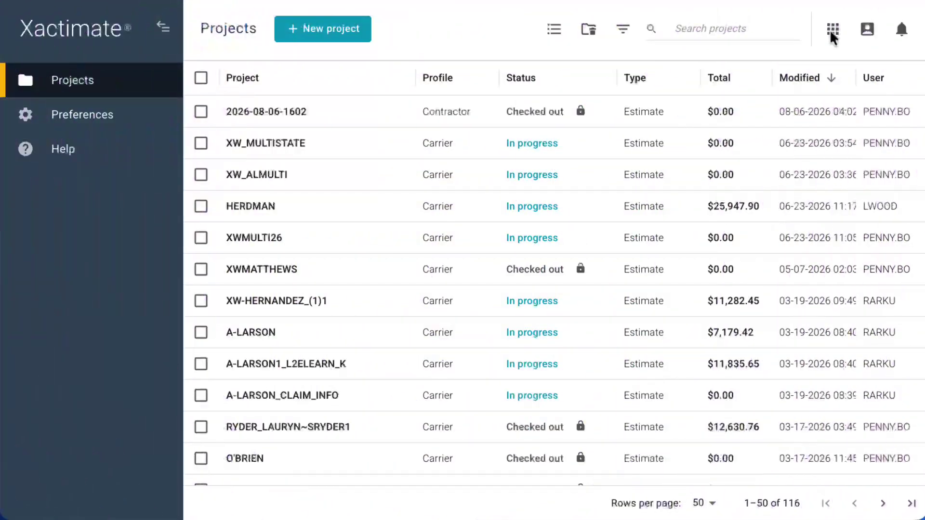
click(832, 35)
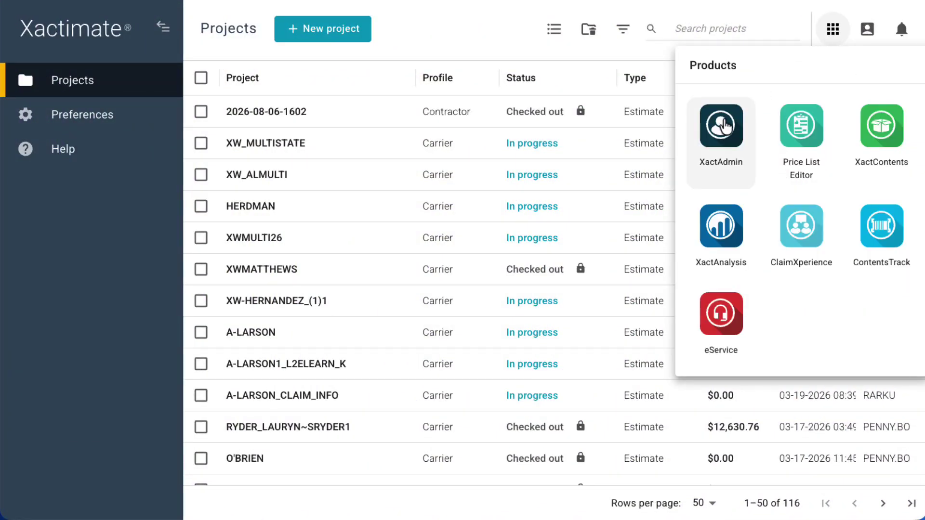
click(720, 126)
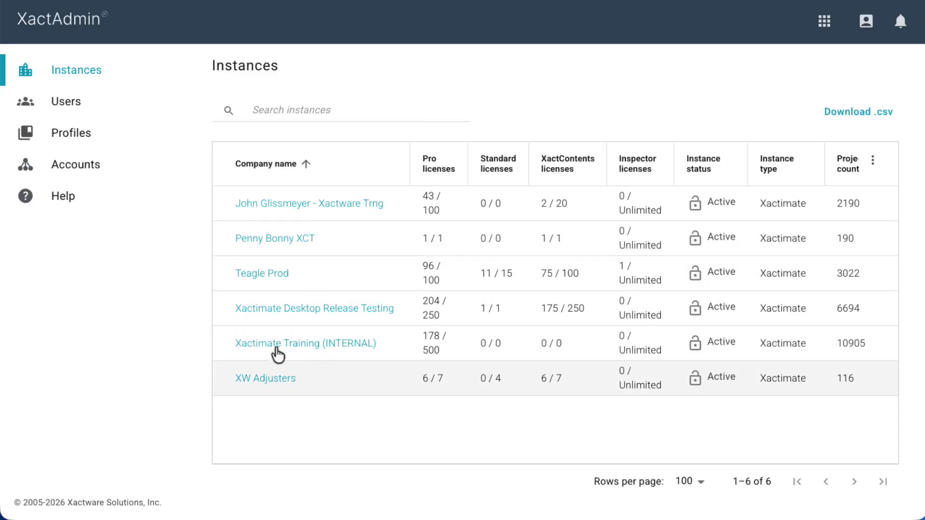
Step: Turn on 'Add and manage multiple Adjuster Licenses' in the XW Adjusters configuration
click(257, 380)
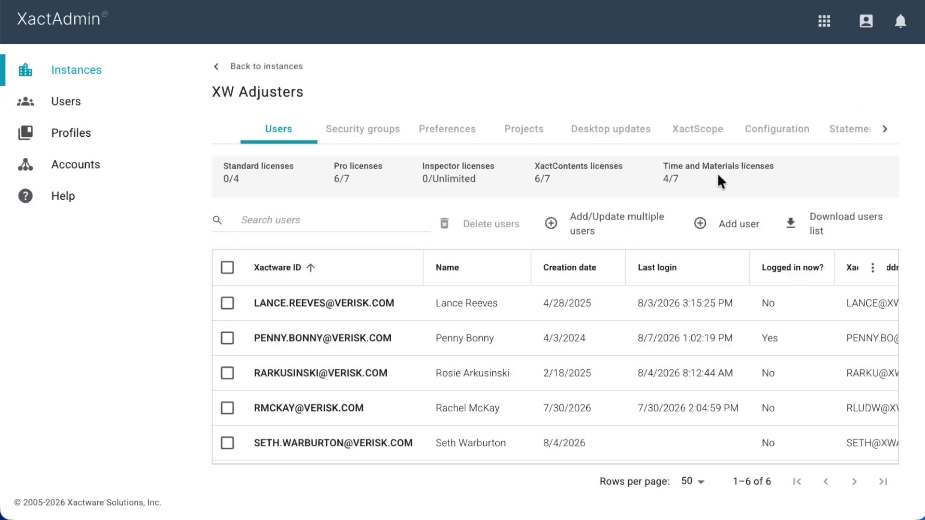
click(777, 136)
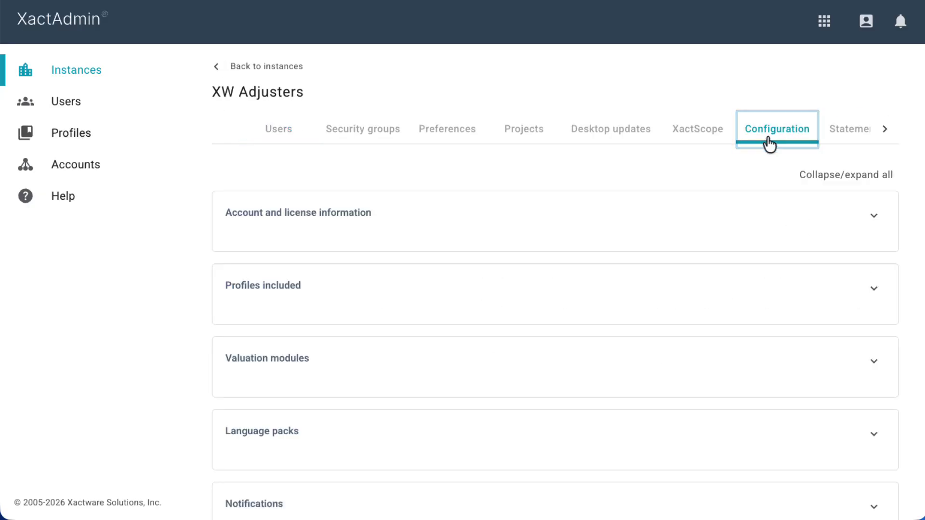
scroll(736, 176, down, 4)
scroll(733, 173, down, 6)
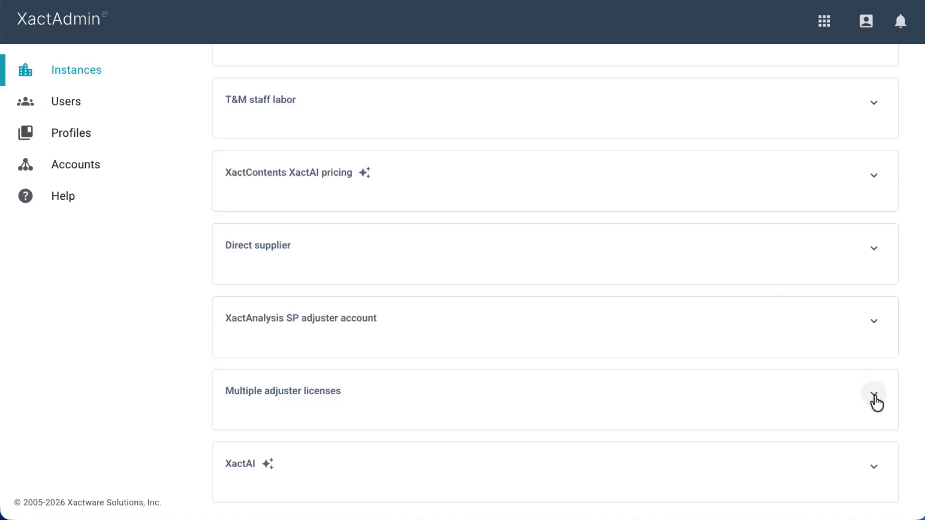
click(875, 398)
scroll(615, 399, down, 1)
click(231, 405)
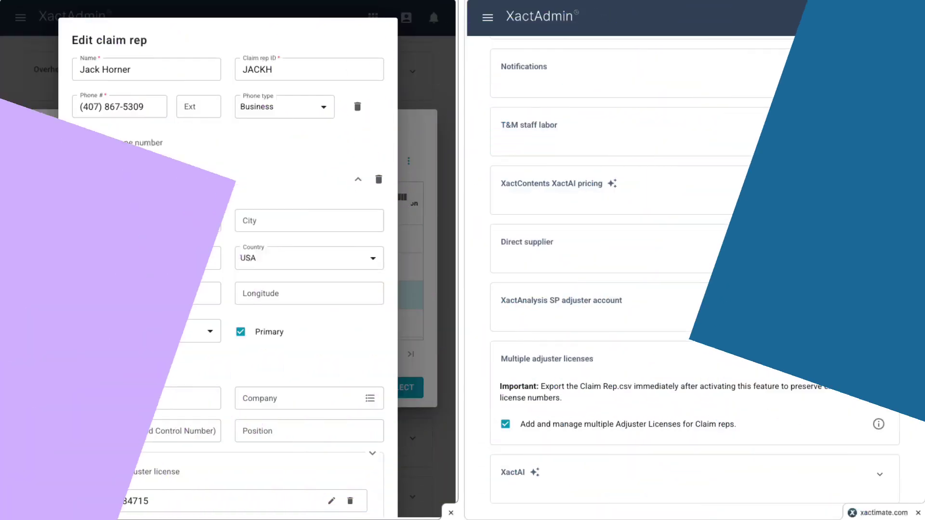
Step: Add license 65720PL-NR for Florida to the claim rep next to its Texas license
scroll(65, 304, down, 5)
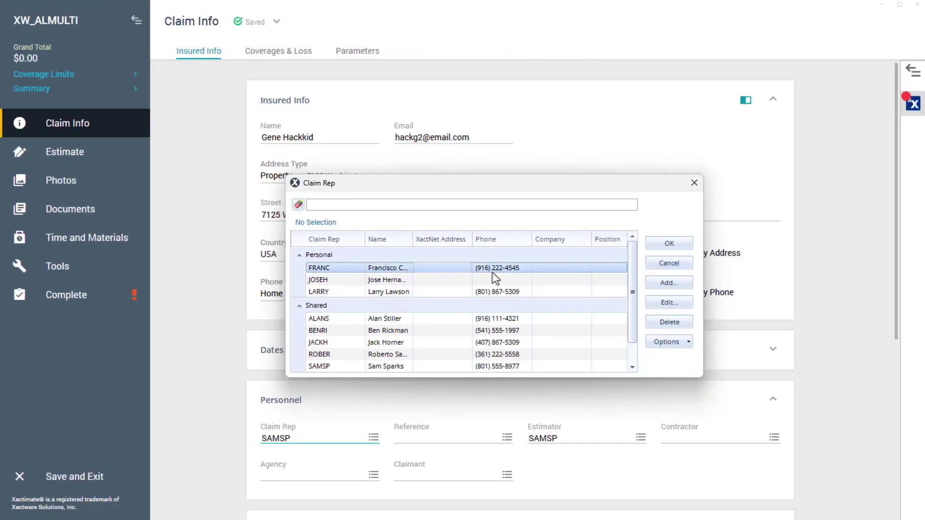
click(668, 303)
text(65720PL-NR)
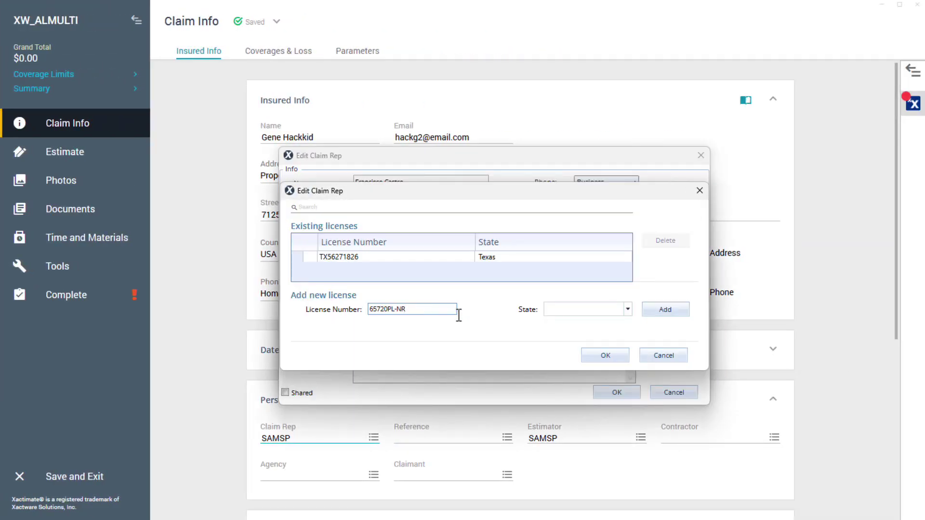
key(Tab)
text(F)
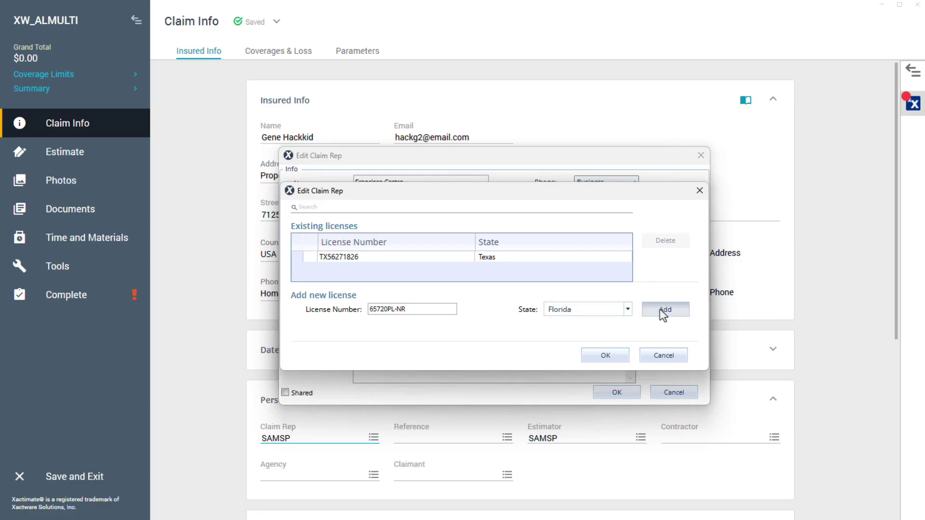
click(661, 311)
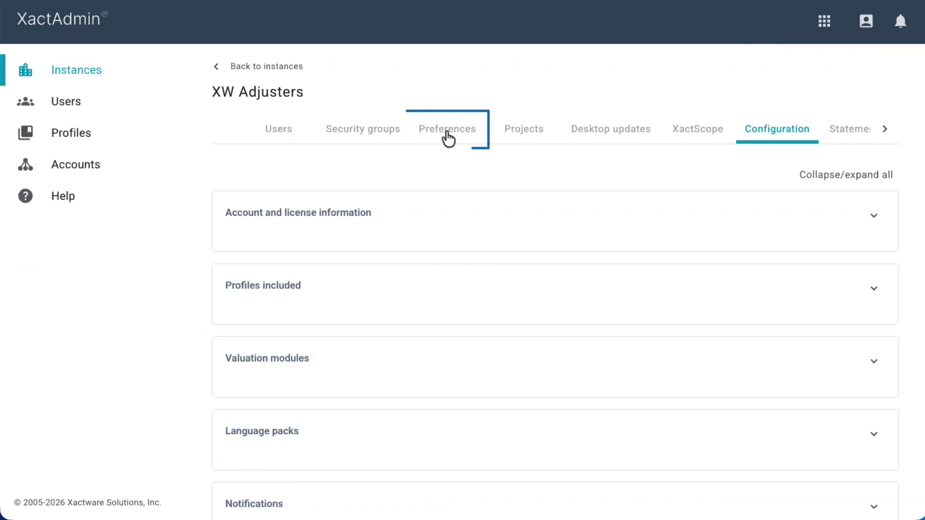
Step: Open the Personnel claim rep list from XW Adjusters Preferences and show its extra actions
click(695, 139)
scroll(457, 183, down, 12)
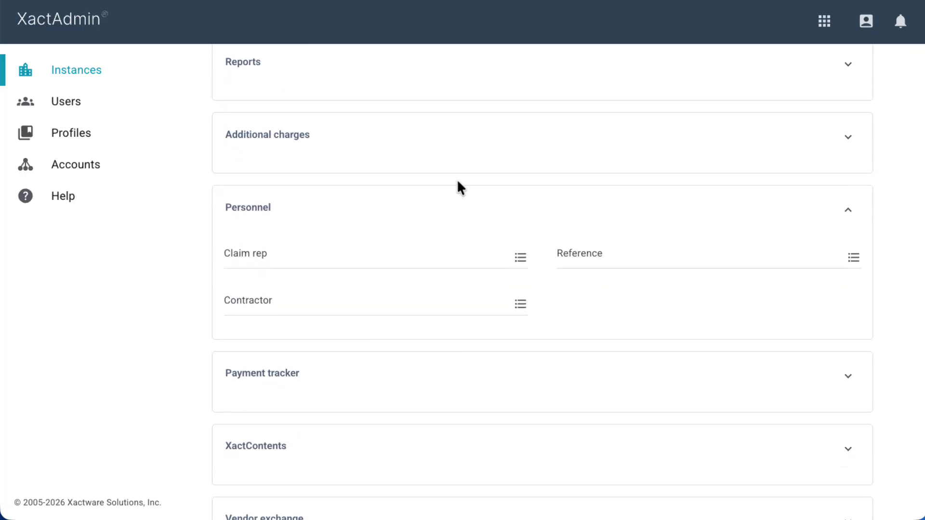
click(524, 267)
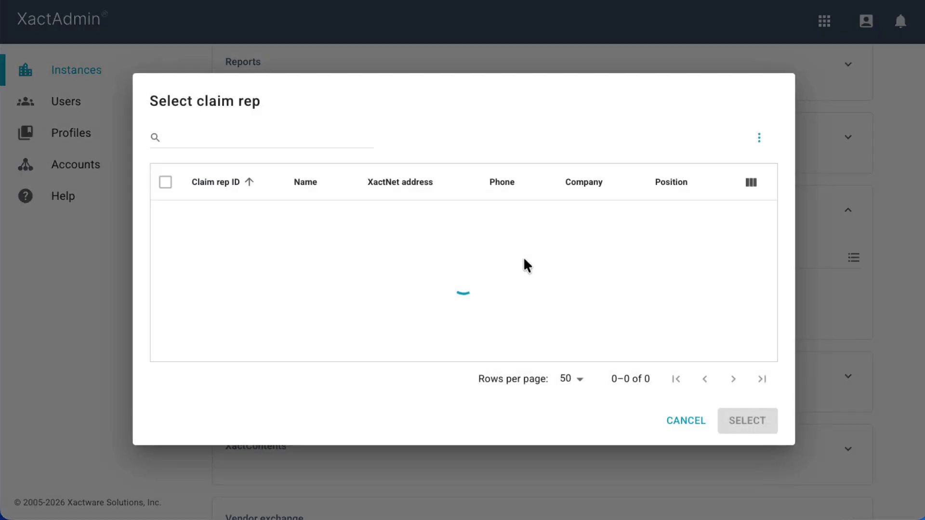
click(759, 141)
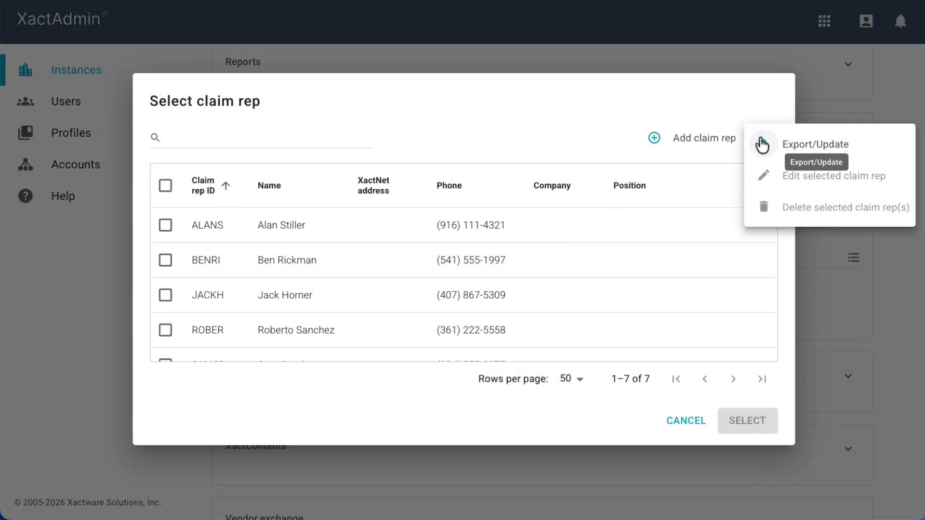
Step: Download Claim Rep - 339728.csv via Export/Update, then close that dialog
click(801, 152)
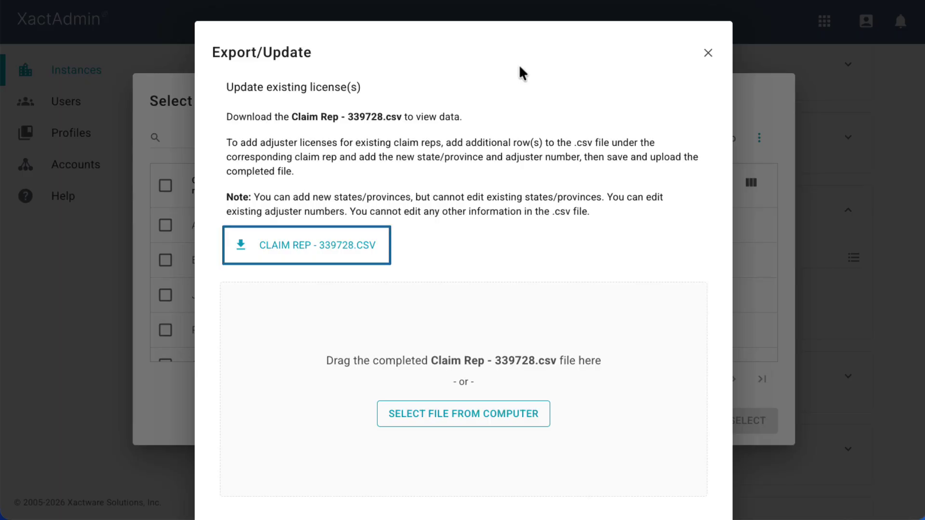
click(321, 251)
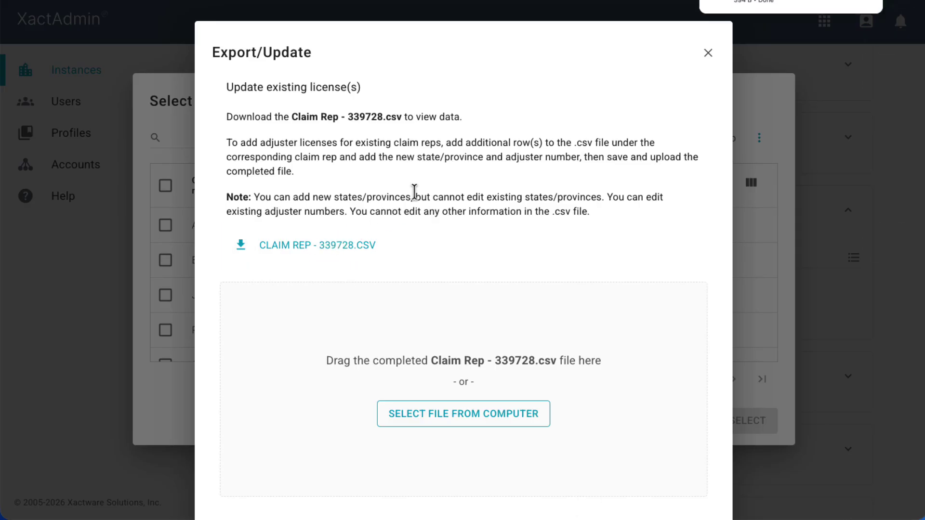
click(708, 50)
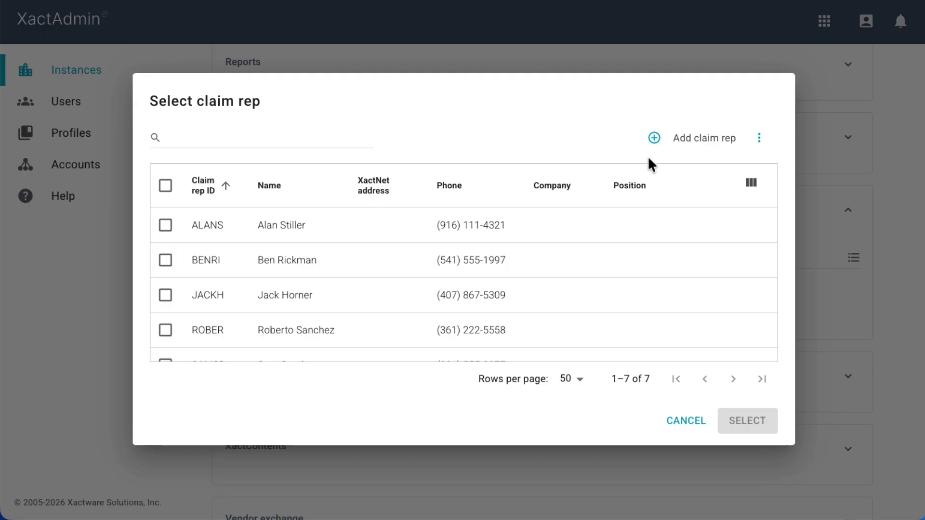
mouse_move(753, 300)
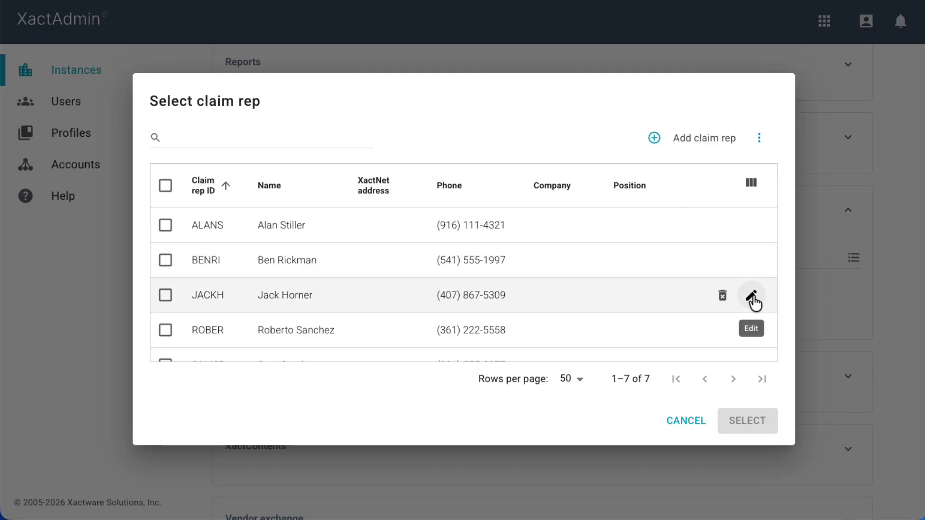
click(754, 302)
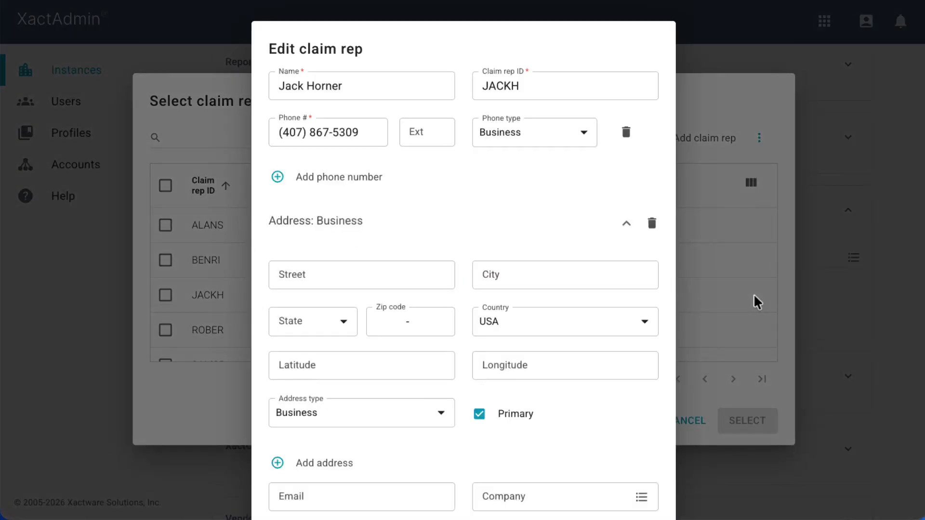
scroll(664, 303, down, 9)
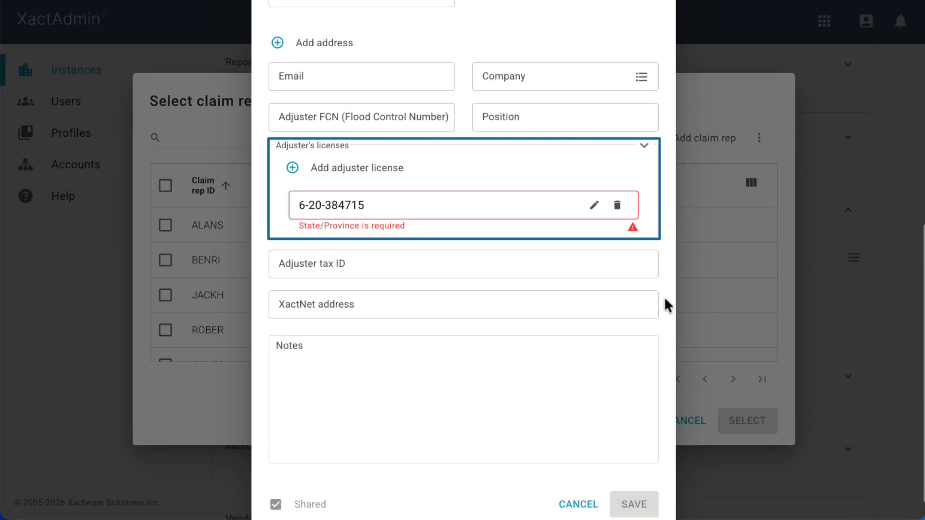
click(593, 204)
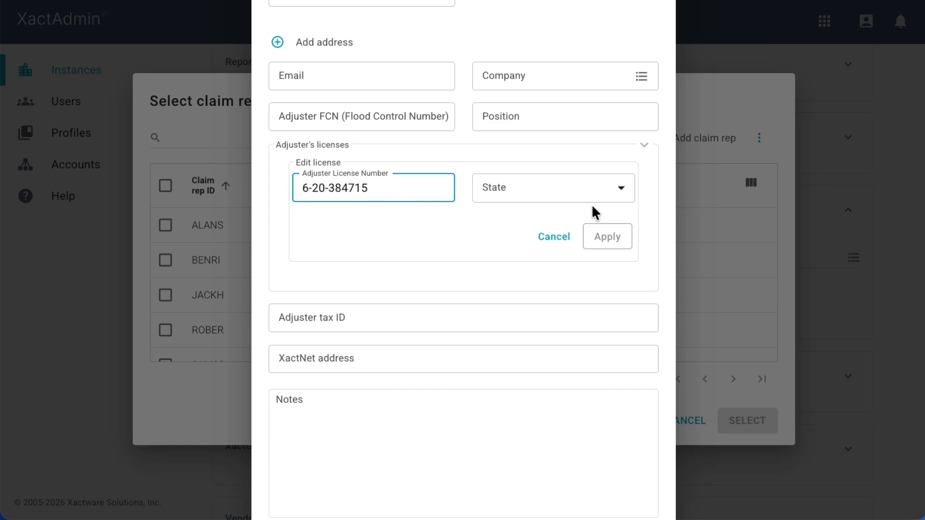
click(619, 190)
click(549, 302)
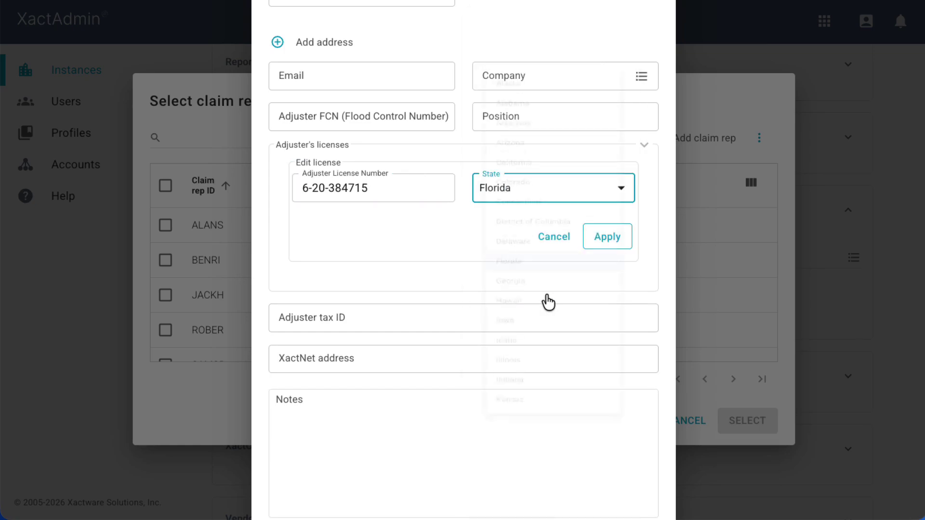
click(607, 238)
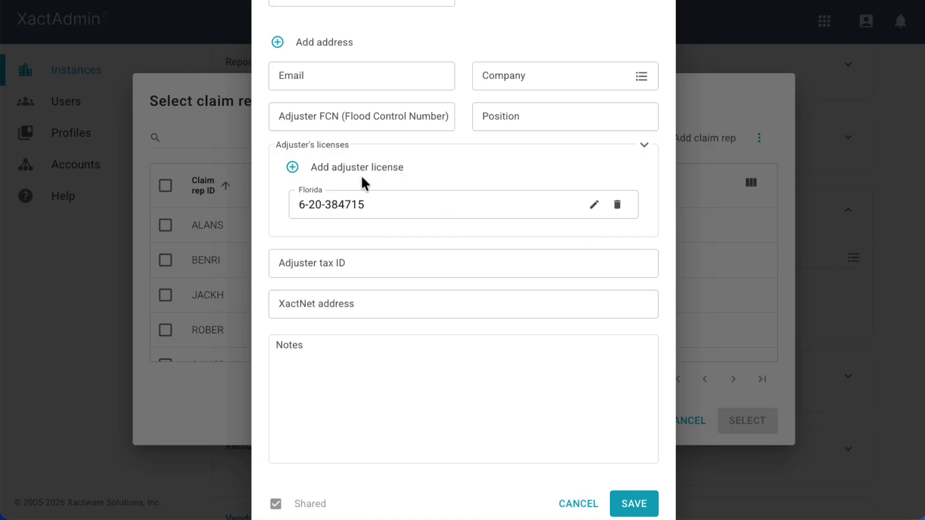
click(335, 176)
text(16)
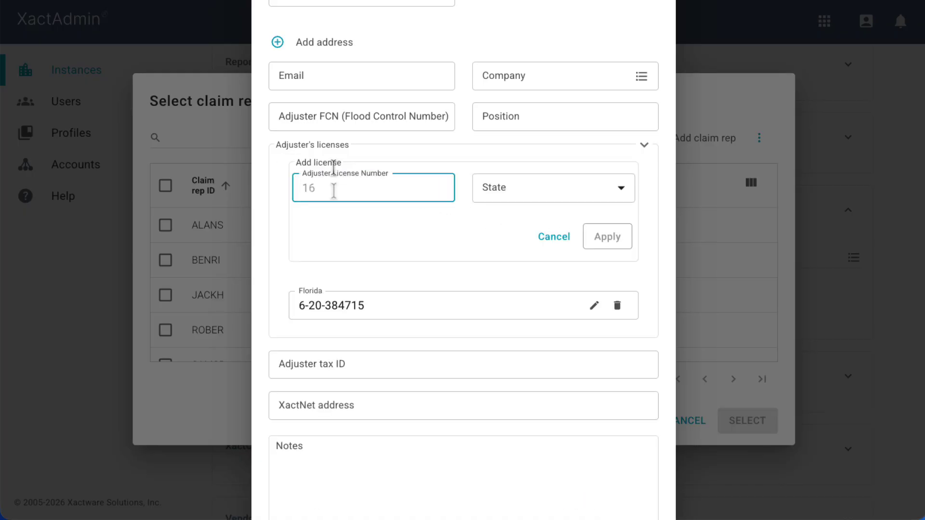
text(52084759)
click(483, 195)
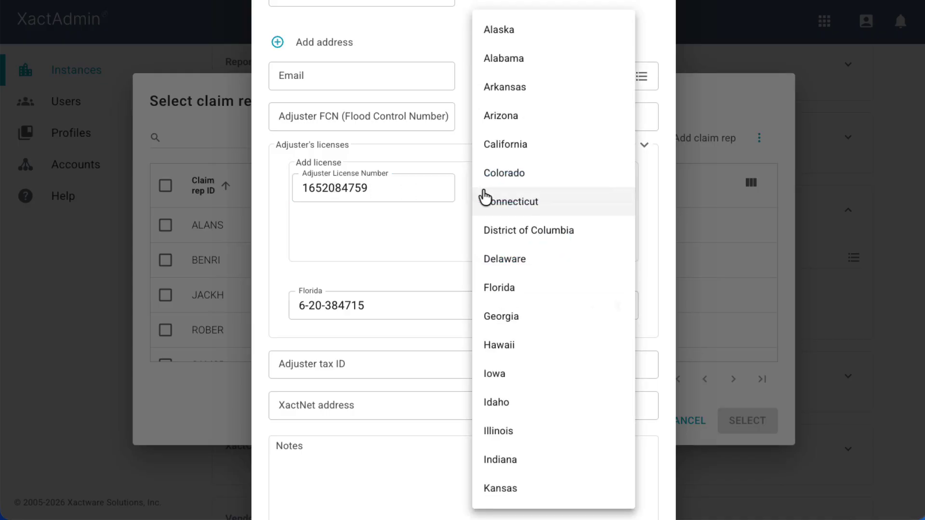
scroll(482, 253, down, 6)
scroll(490, 247, down, 15)
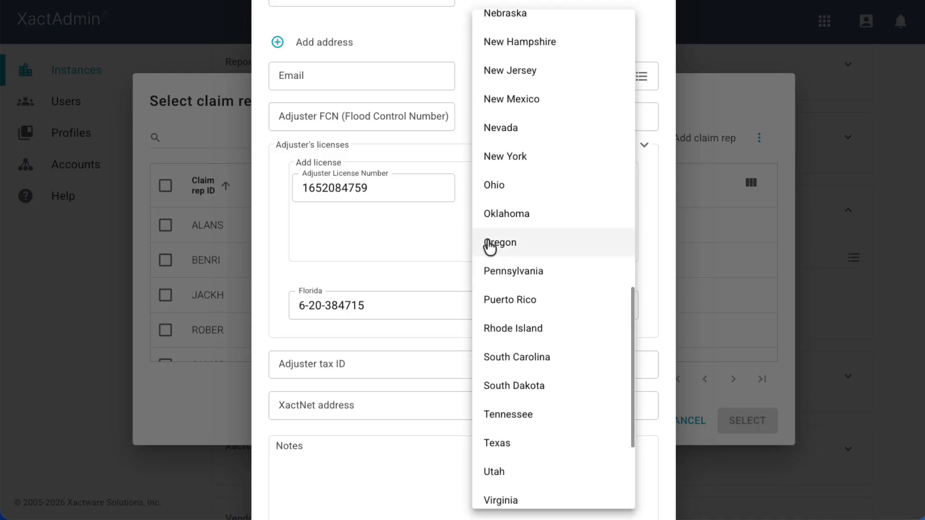
click(502, 261)
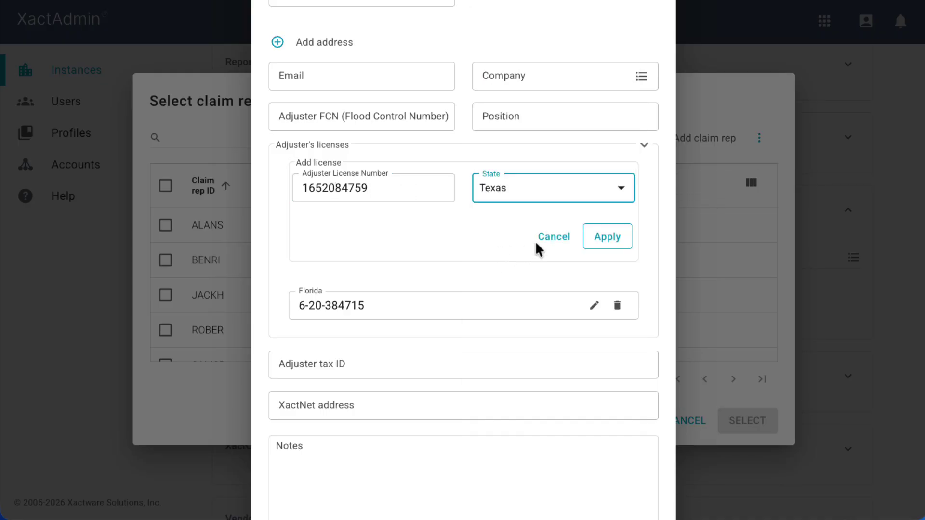
click(610, 241)
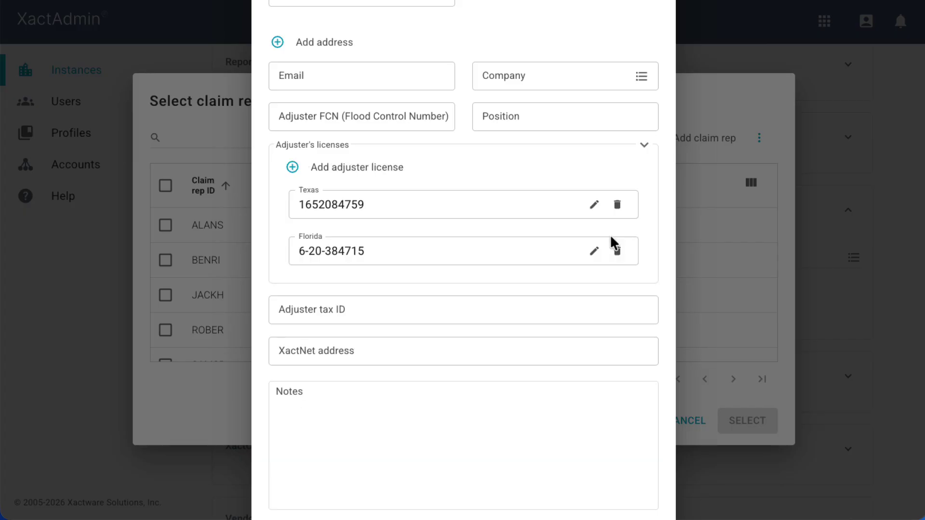
click(359, 173)
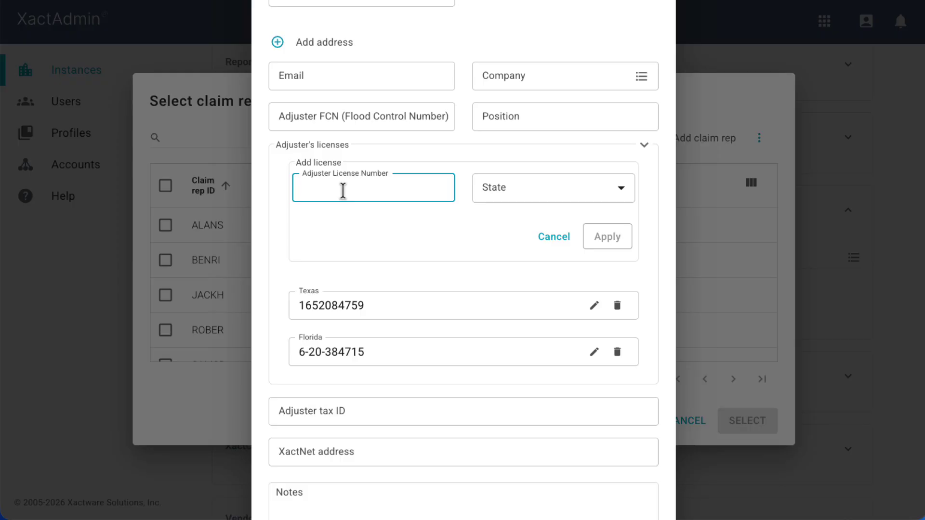
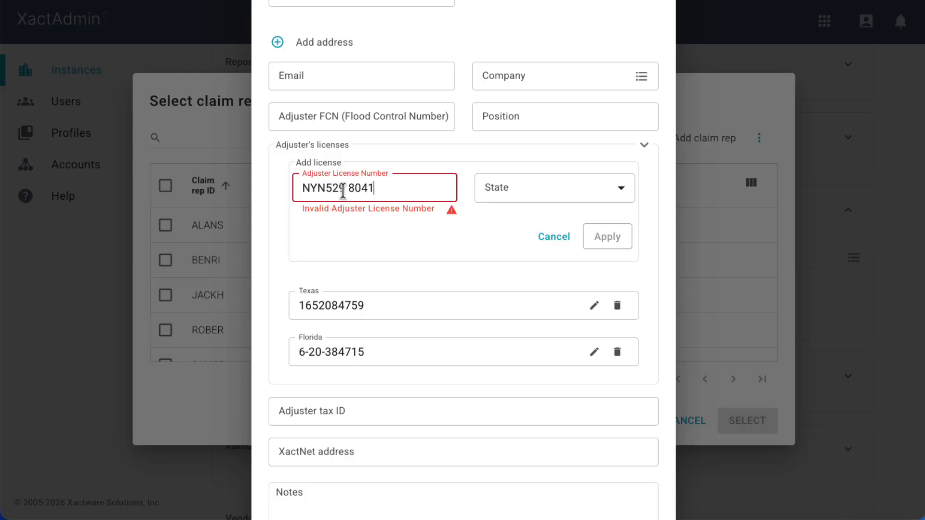
click(348, 187)
key(BackSpace)
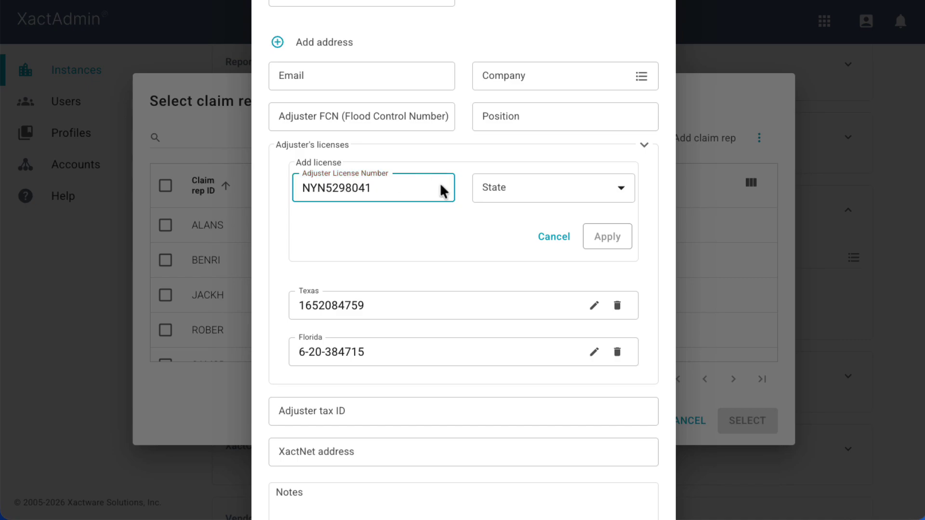
click(491, 189)
scroll(492, 196, down, 10)
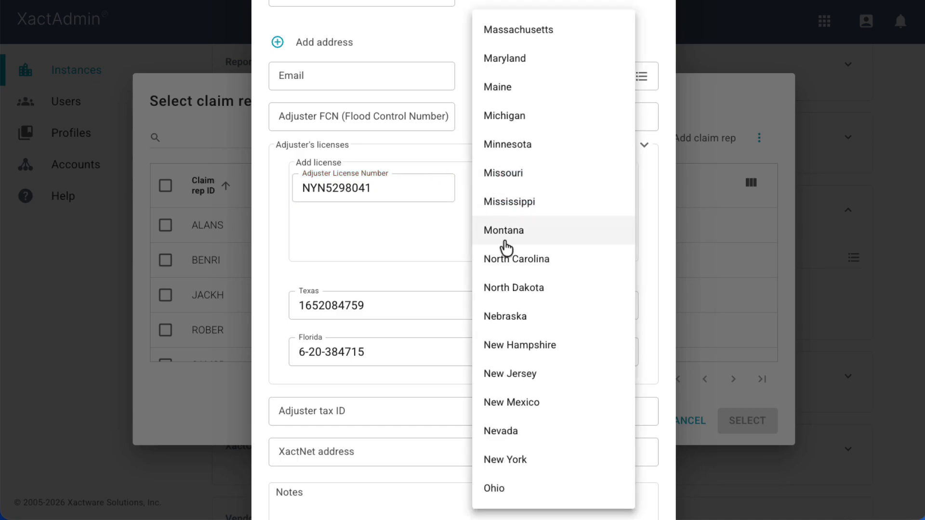
click(511, 459)
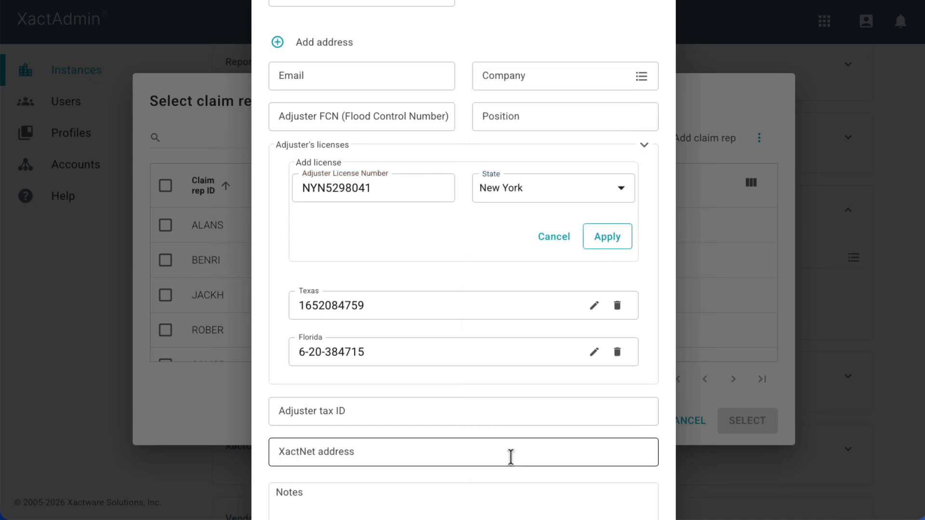
Step: Apply the New York license, then cancel a duplicate Florida license entry
click(607, 237)
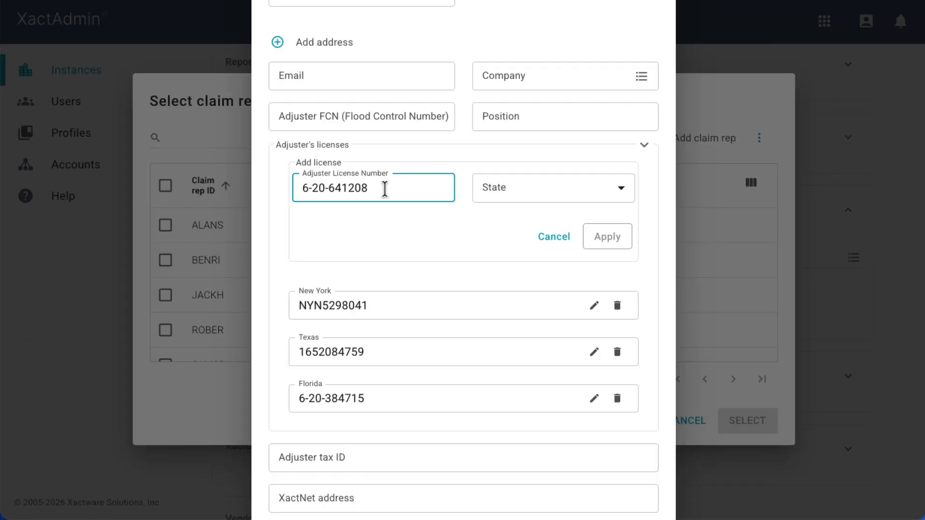
key(Tab)
key(Down)
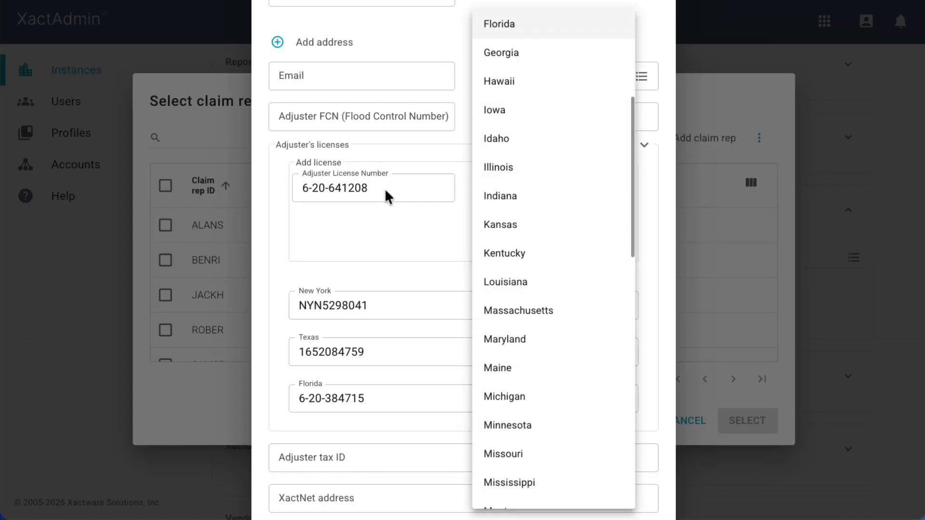
click(498, 27)
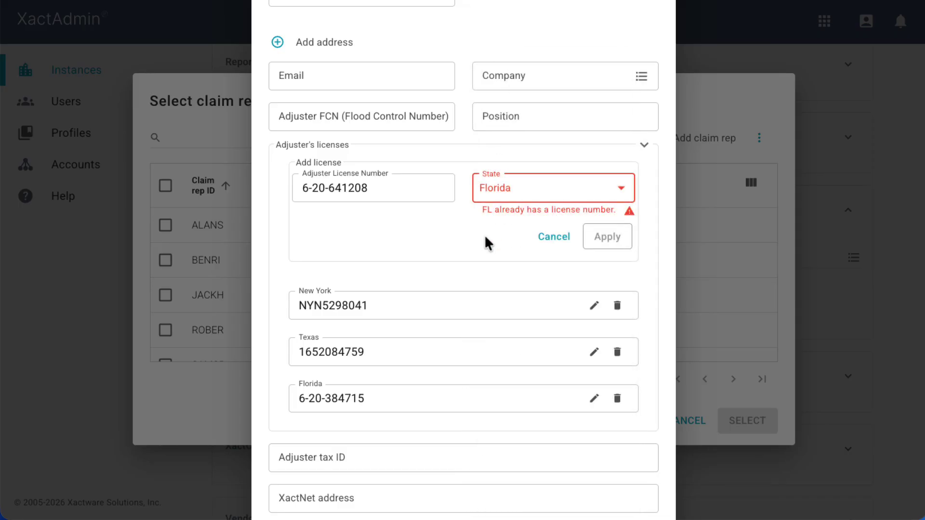
click(550, 239)
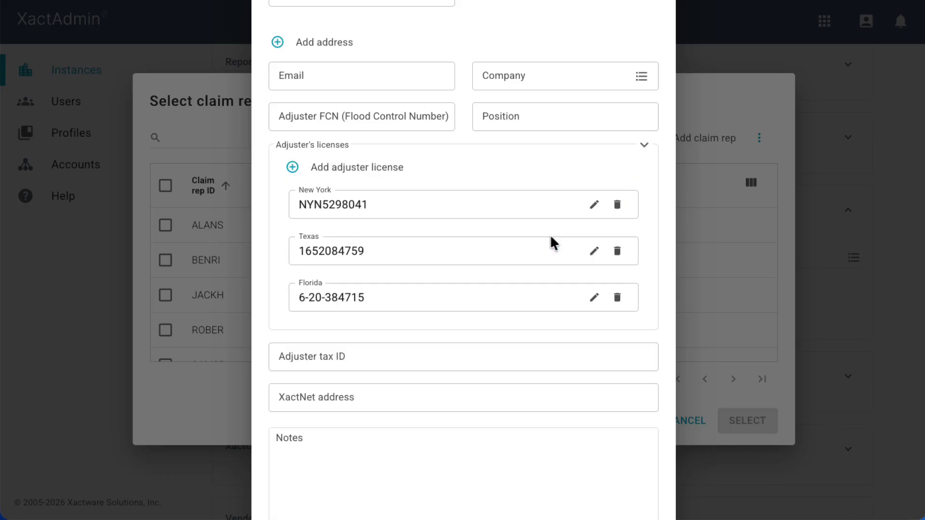
Step: Delete the New York license and save the claim rep with Texas and Florida only
click(617, 207)
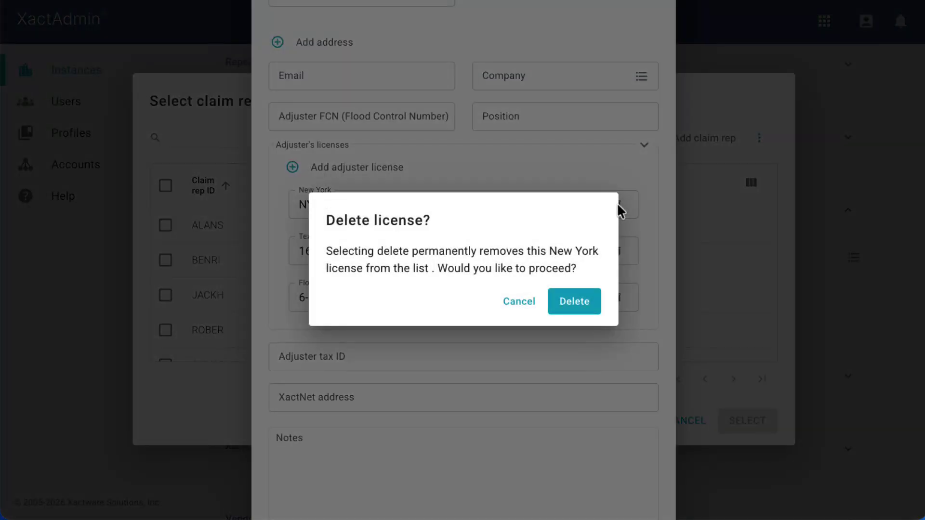
click(575, 308)
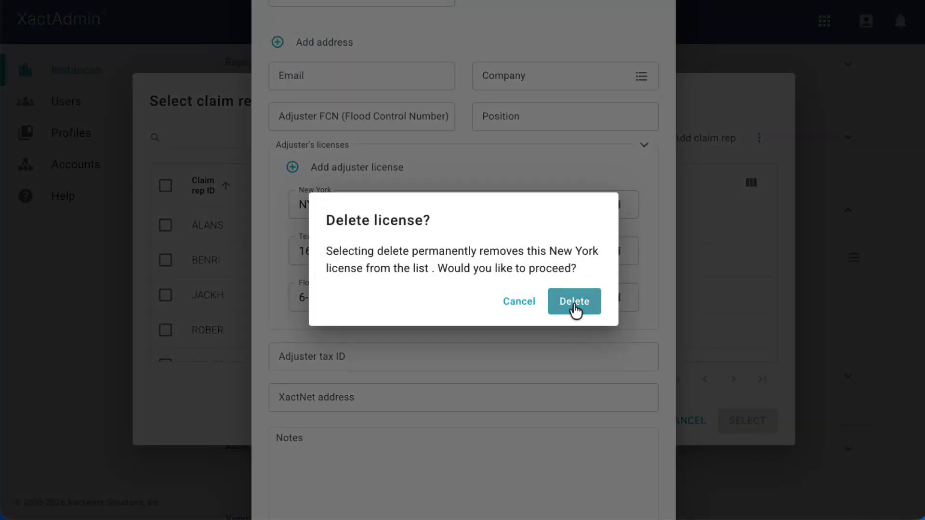
scroll(636, 385, down, 2)
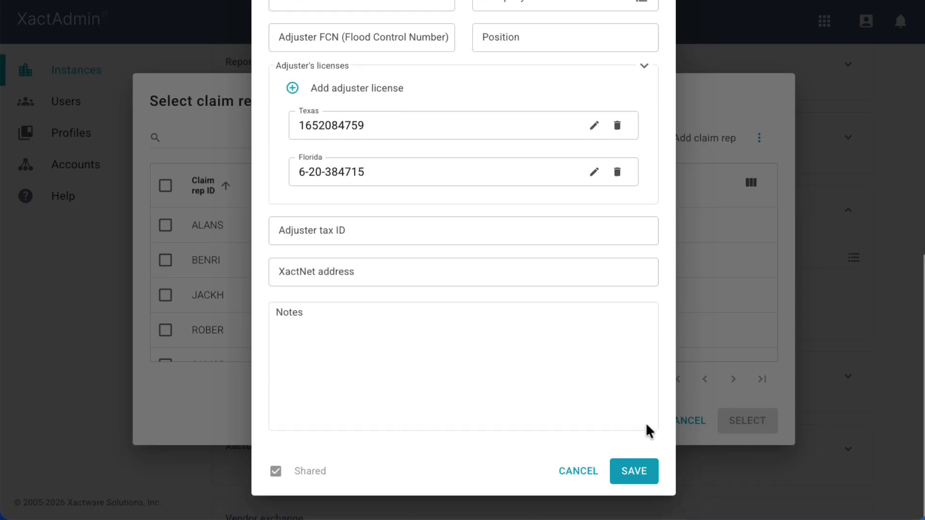
click(637, 474)
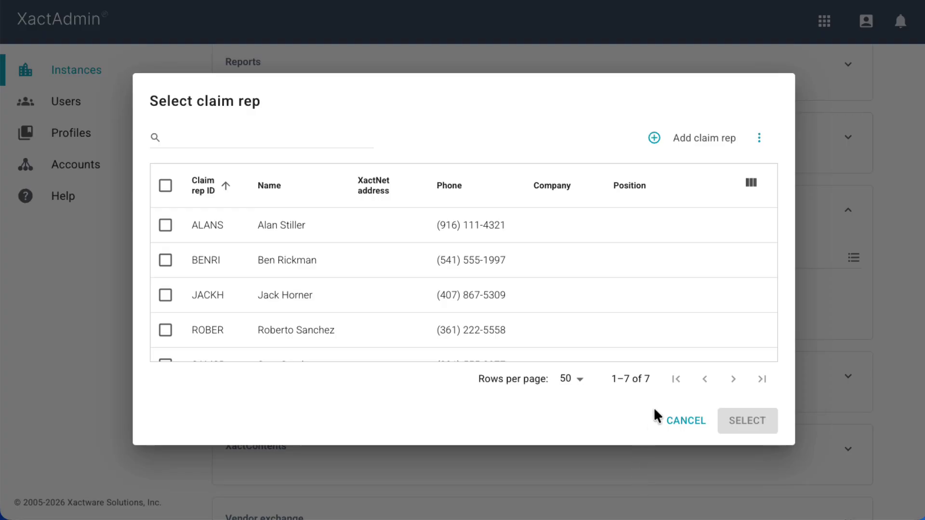
click(760, 140)
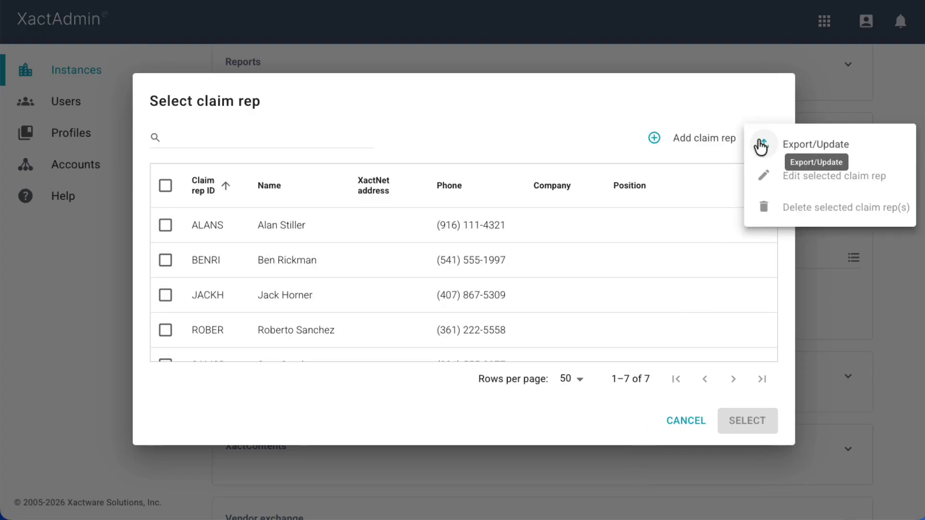
click(805, 150)
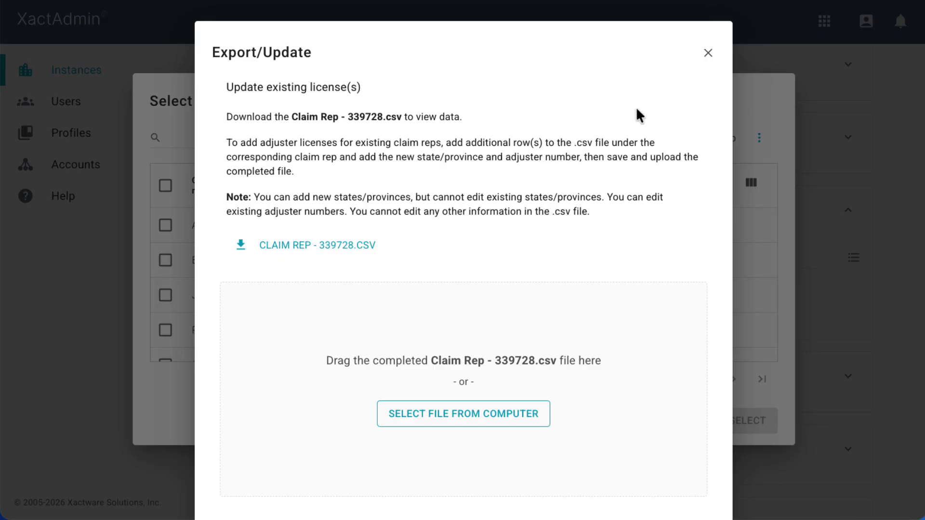
click(706, 53)
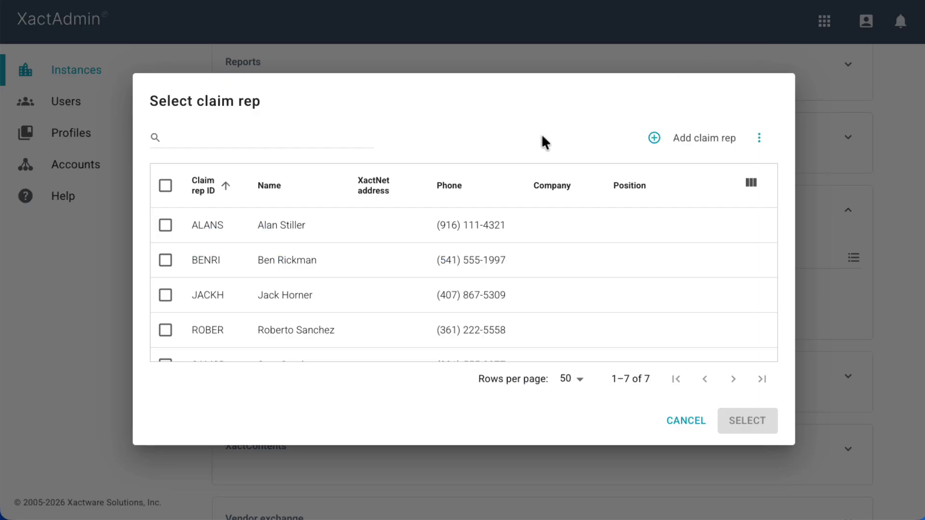
click(165, 226)
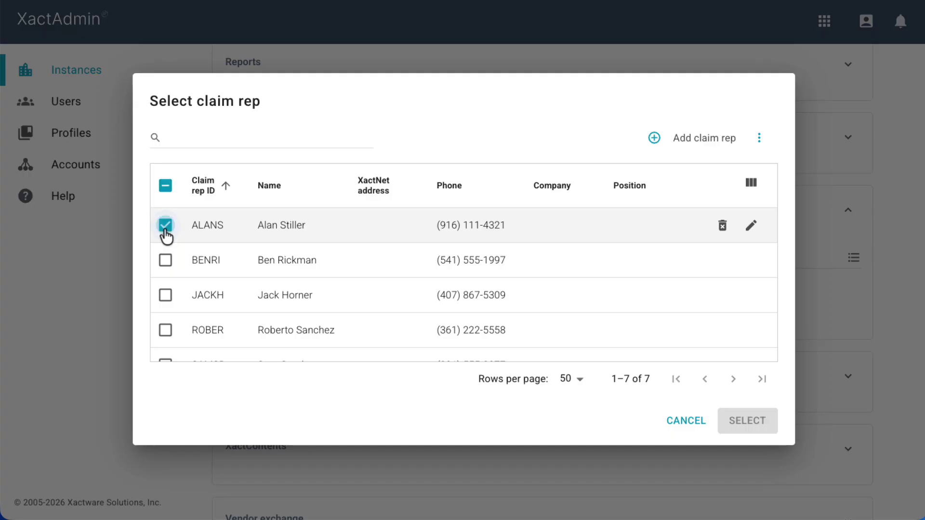
click(165, 261)
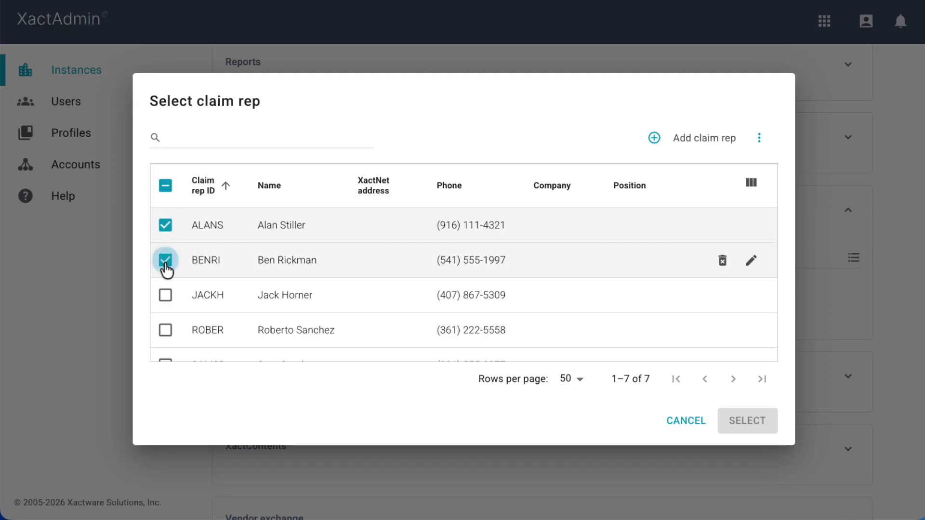
click(165, 295)
scroll(166, 305, down, 2)
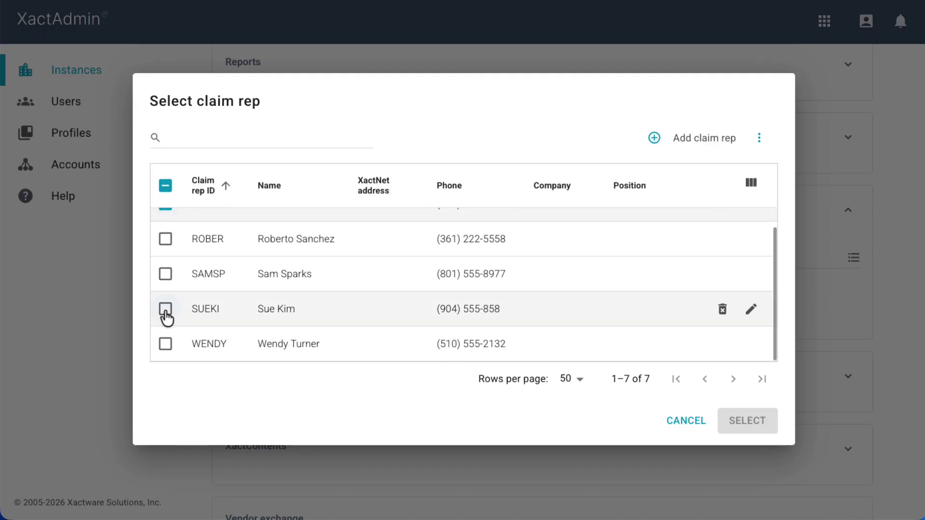
click(166, 313)
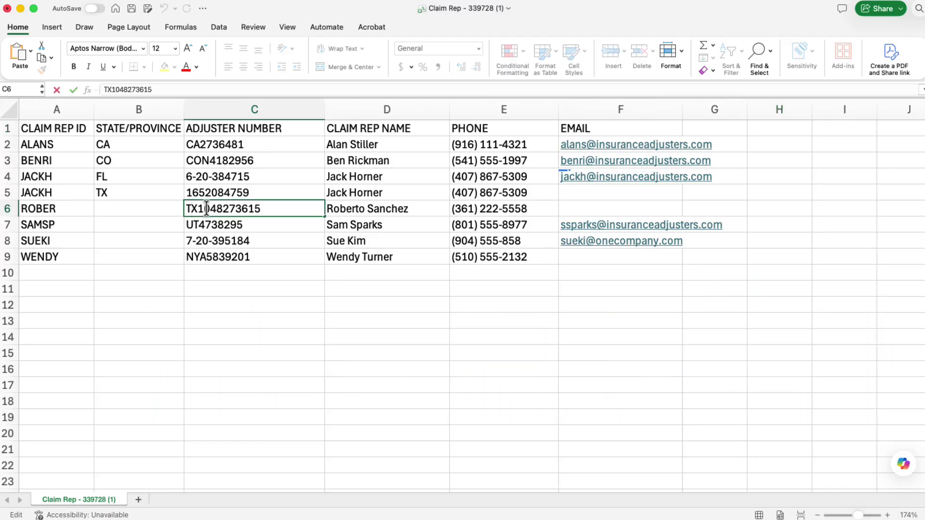
Step: In the CSV, drop C6's TX10 prefix, append 72, set B6 to TX and B8 to FL
double_click(211, 208)
drag(211, 208, 182, 208)
key(BackSpace)
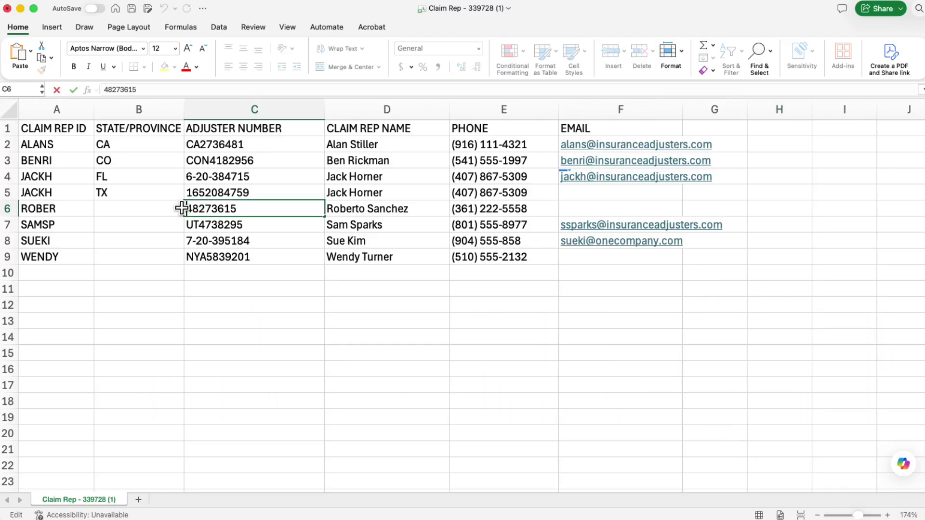
click(238, 209)
text(72)
click(159, 207)
text(TX)
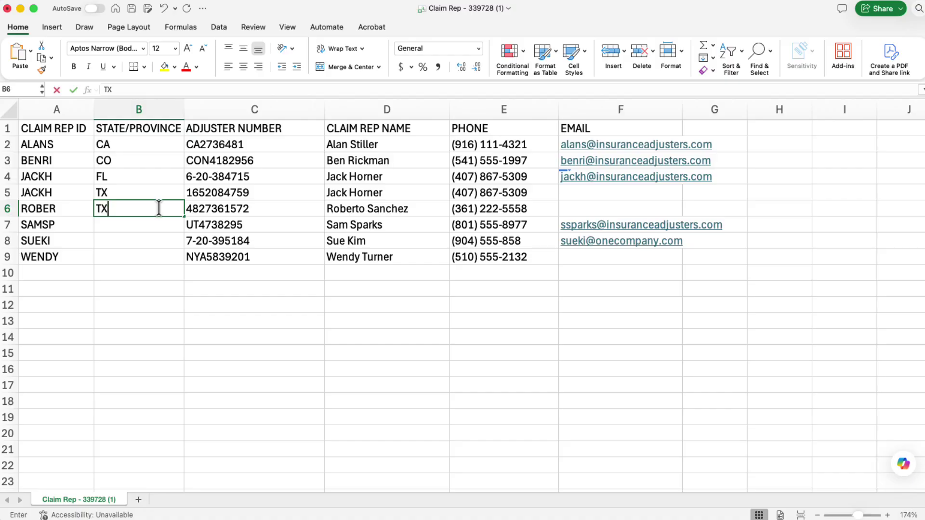
click(119, 242)
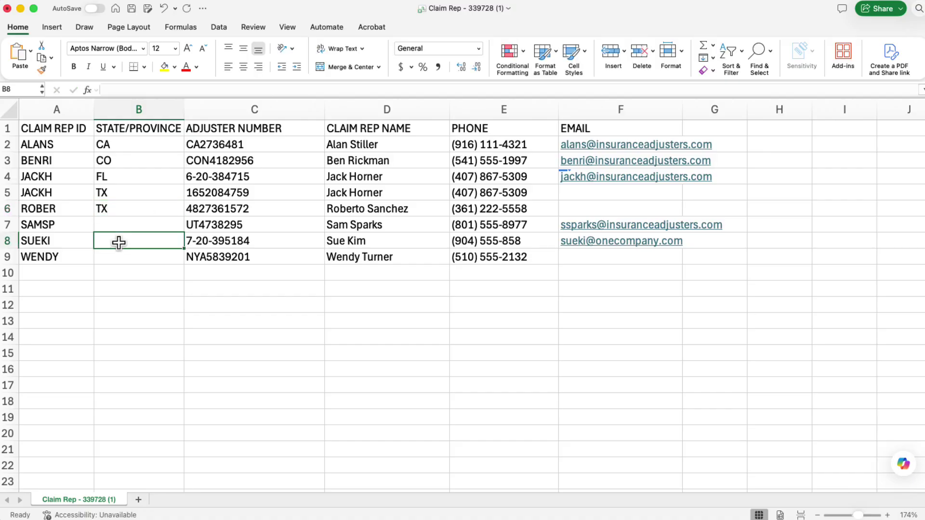
text(FL)
click(6, 242)
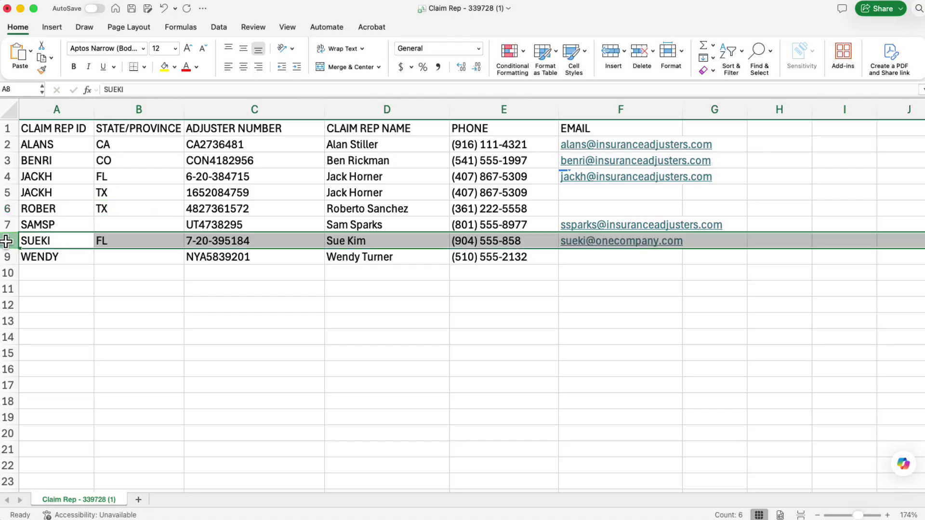
key(cmd+c)
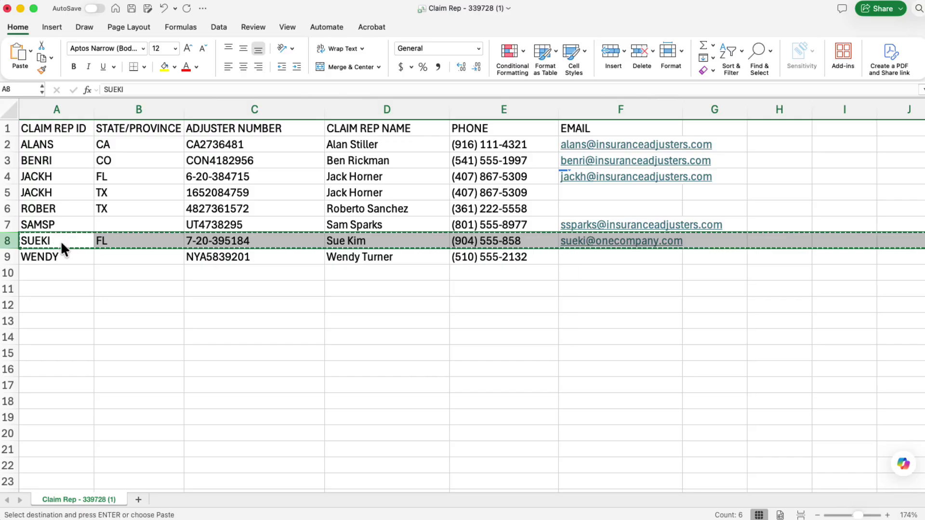
click(8, 256)
click(612, 58)
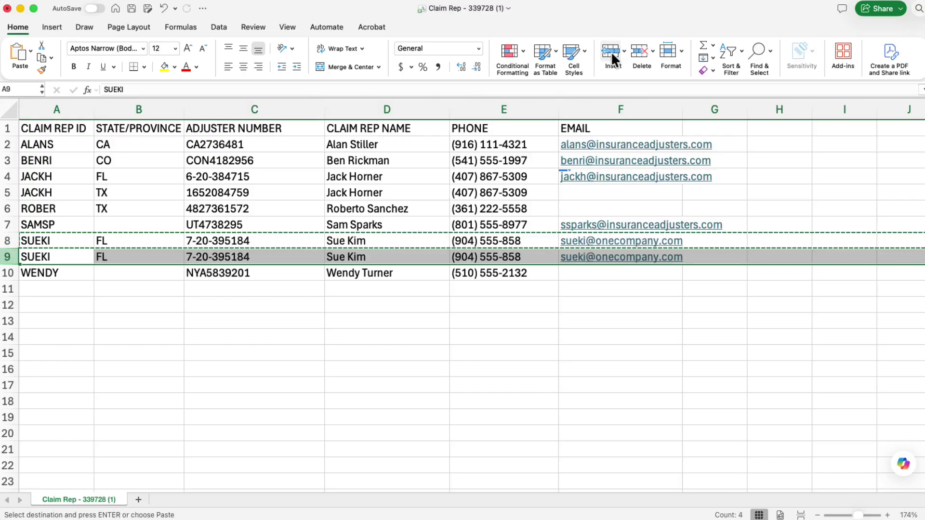
key(Right)
key(Tab)
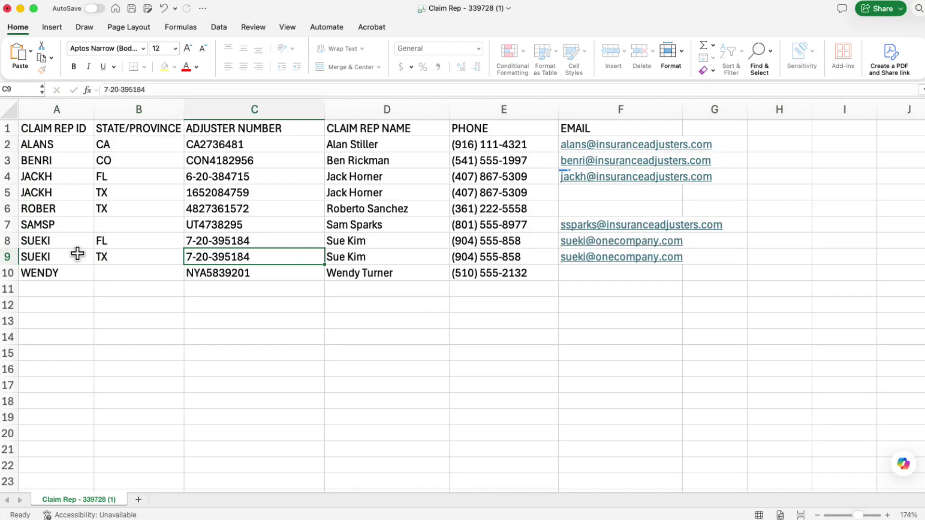
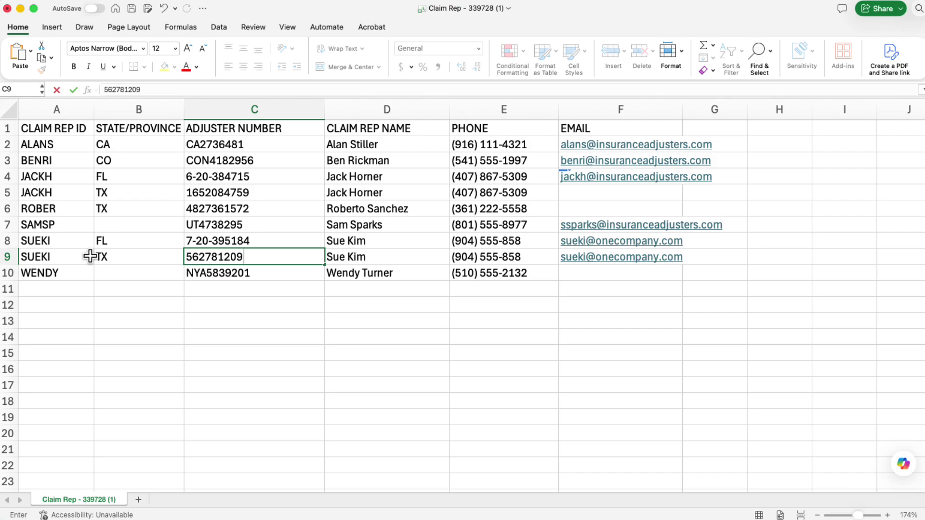
click(111, 303)
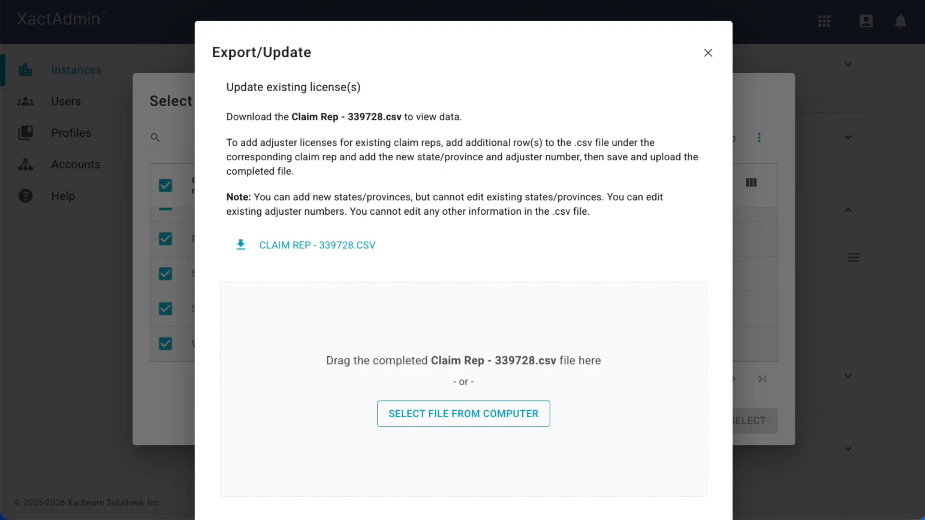
Step: Upload the edited claim rep CSV and save it despite the two missing-state warnings
drag(0, 288, 481, 339)
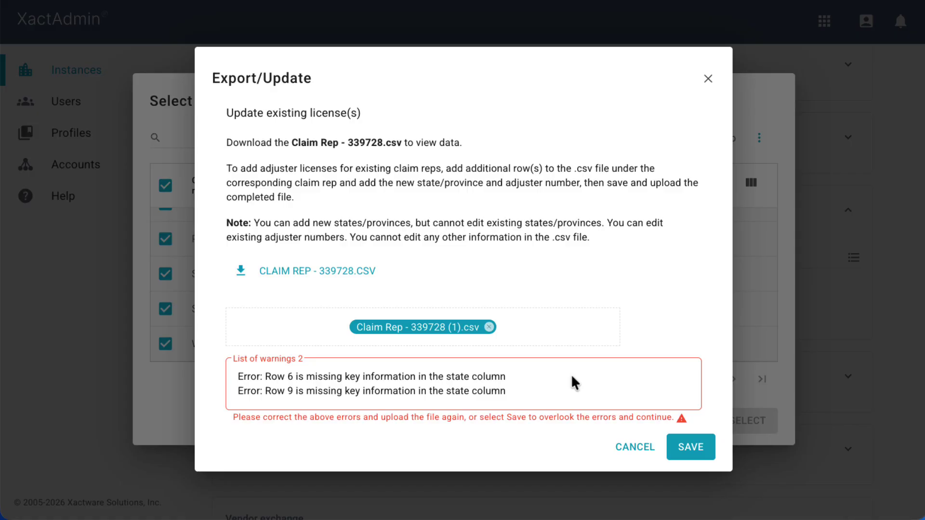
click(691, 452)
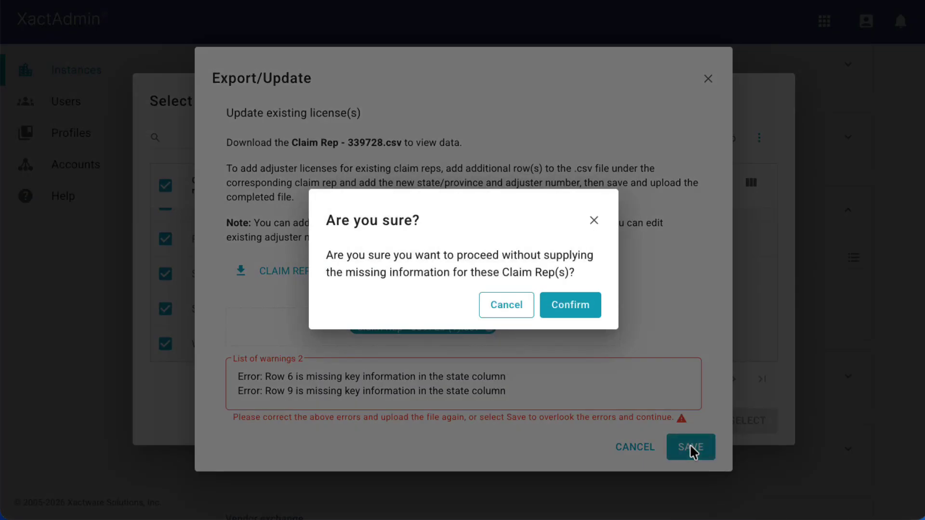
click(570, 309)
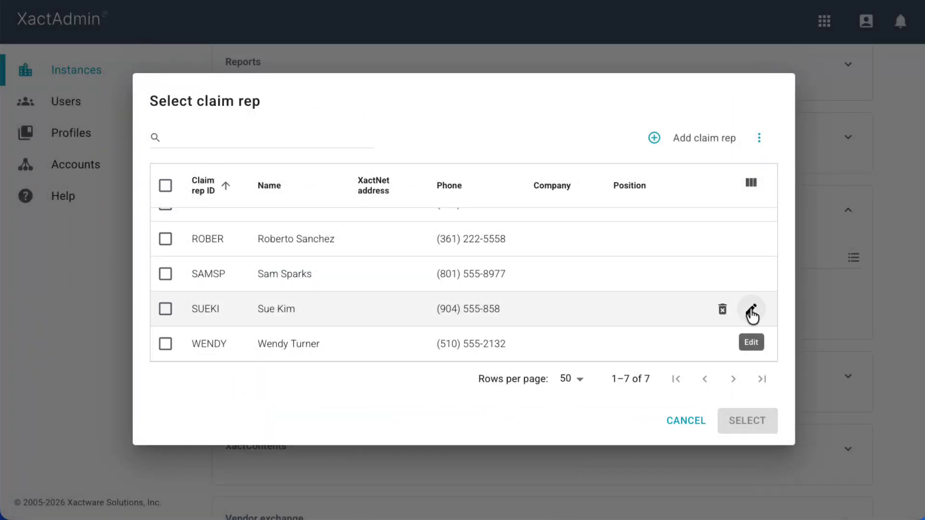
Step: Review the Florida and Texas rep's details, then close them without saving
click(752, 308)
scroll(650, 296, down, 8)
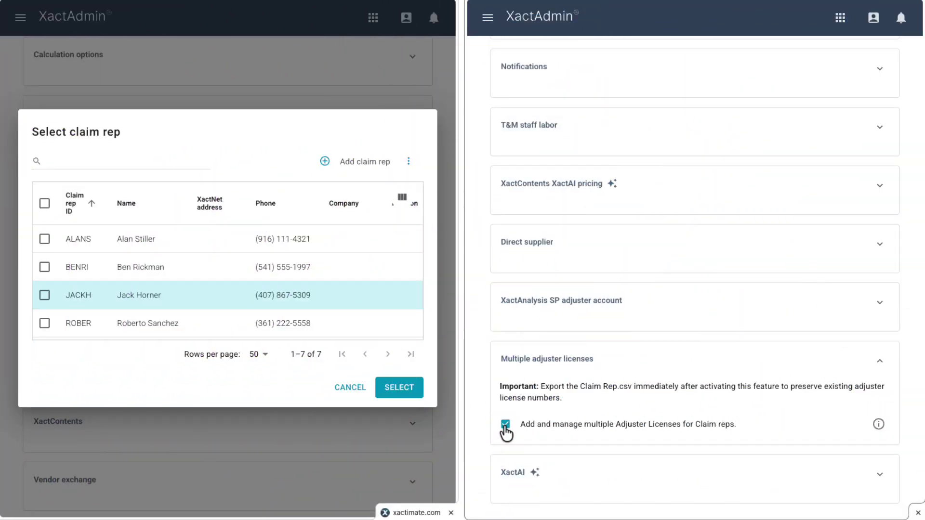
click(77, 294)
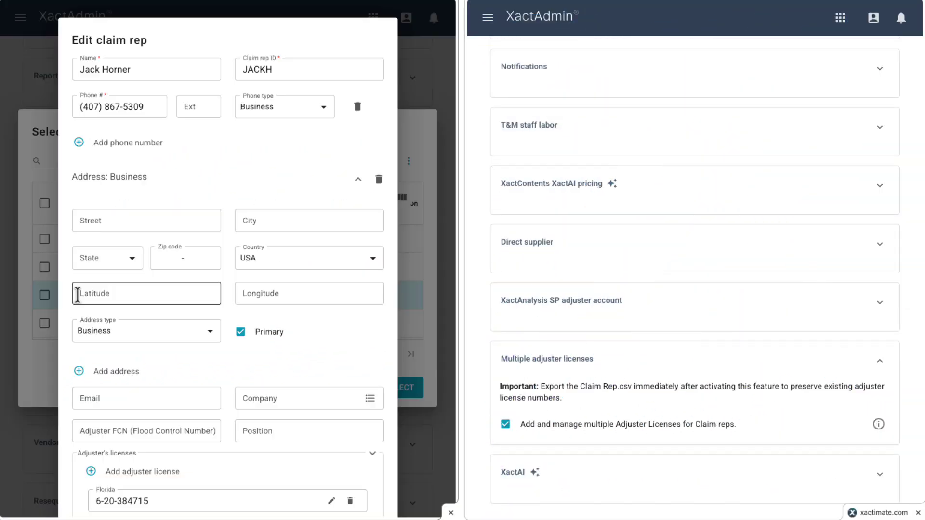
scroll(77, 294, down, 5)
scroll(77, 293, down, 1)
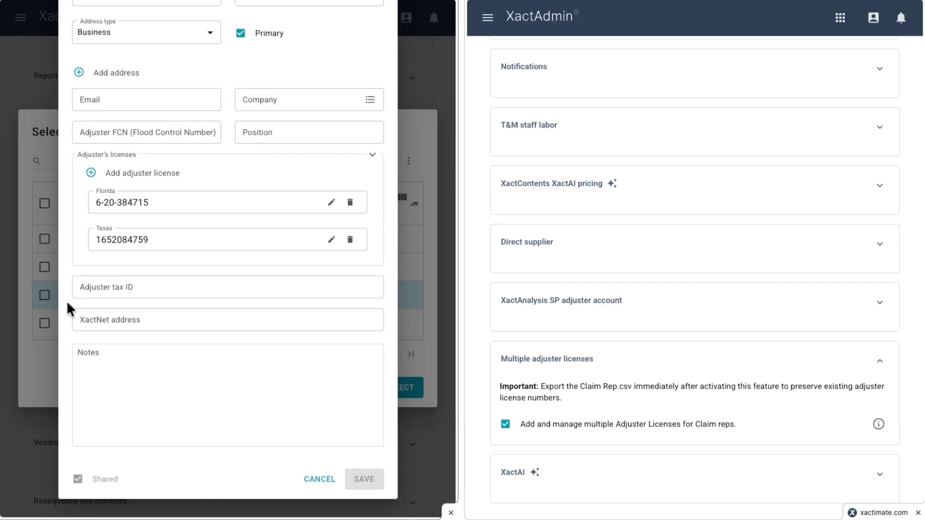
click(318, 480)
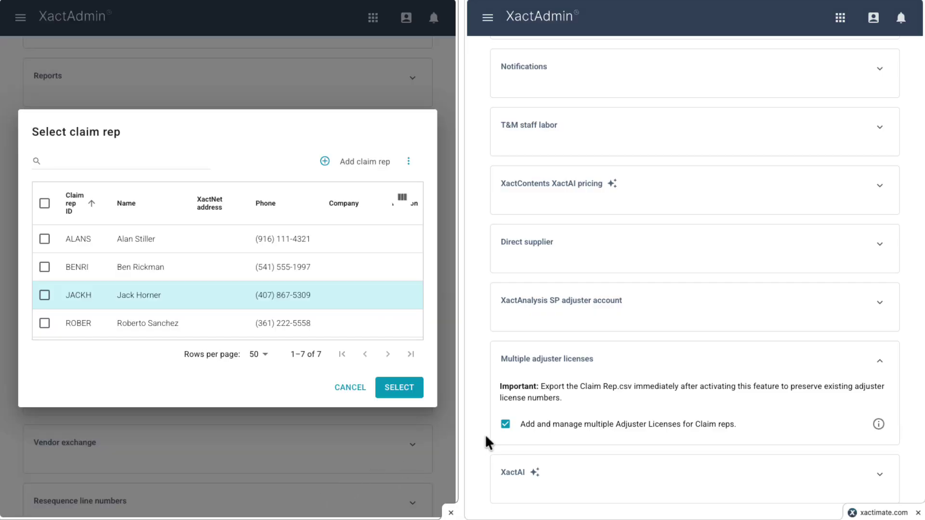
Step: Turn off multiple adjuster licenses and recheck that rep's details without saving
click(506, 425)
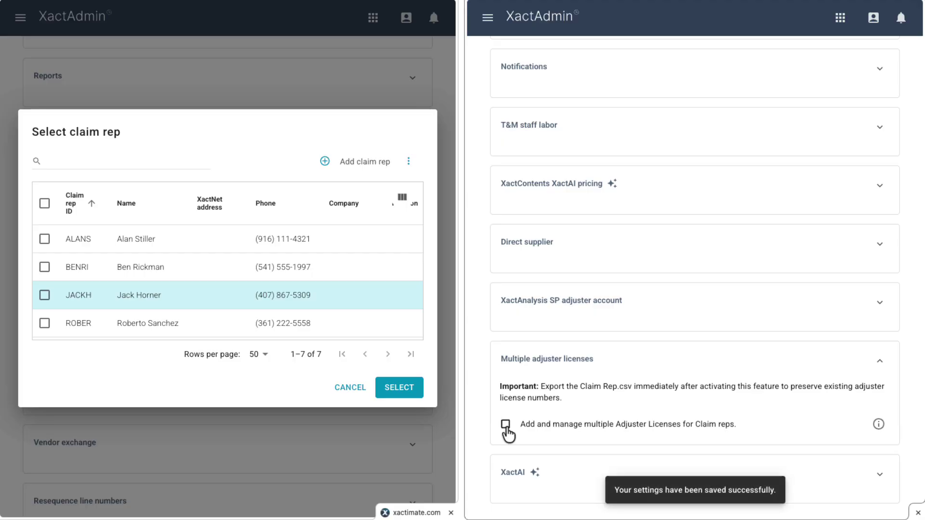
double_click(81, 302)
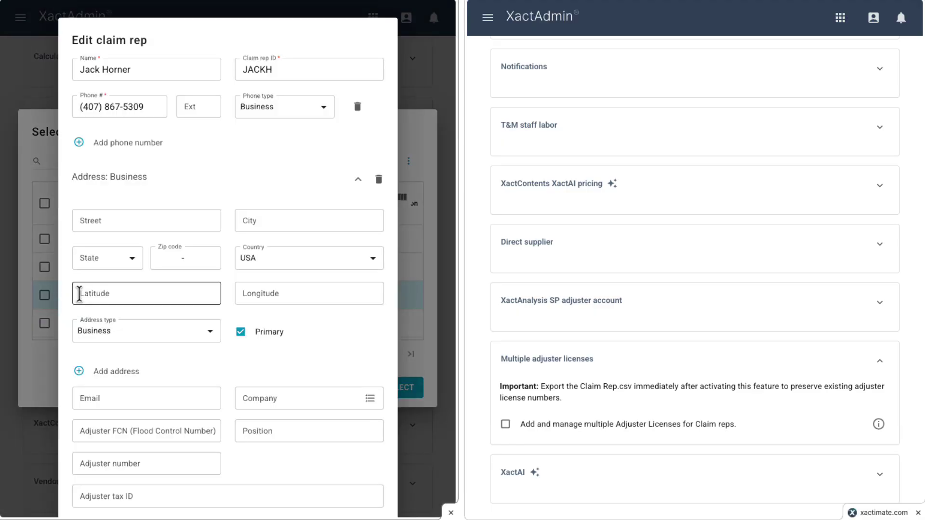
scroll(60, 314, down, 5)
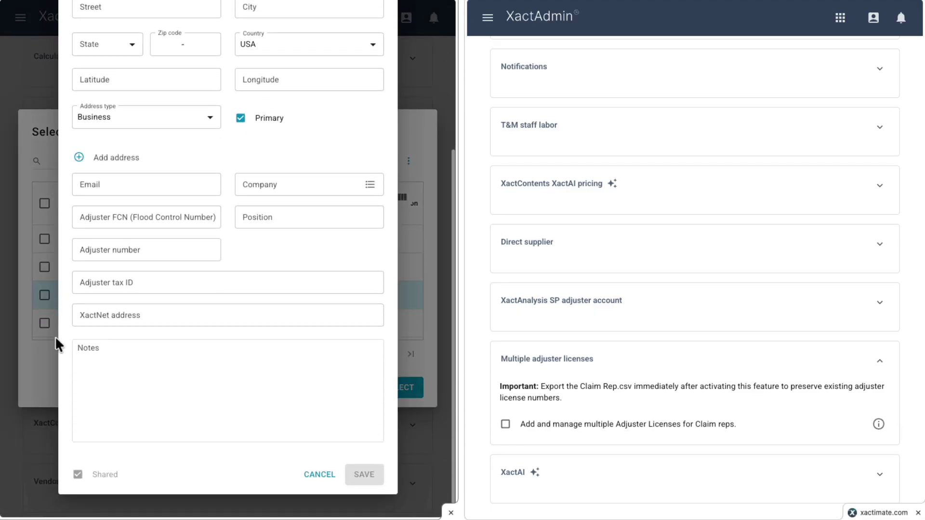
click(305, 482)
Step: Re-enable multiple adjuster licenses and view the rep's Florida and Texas licenses
click(505, 425)
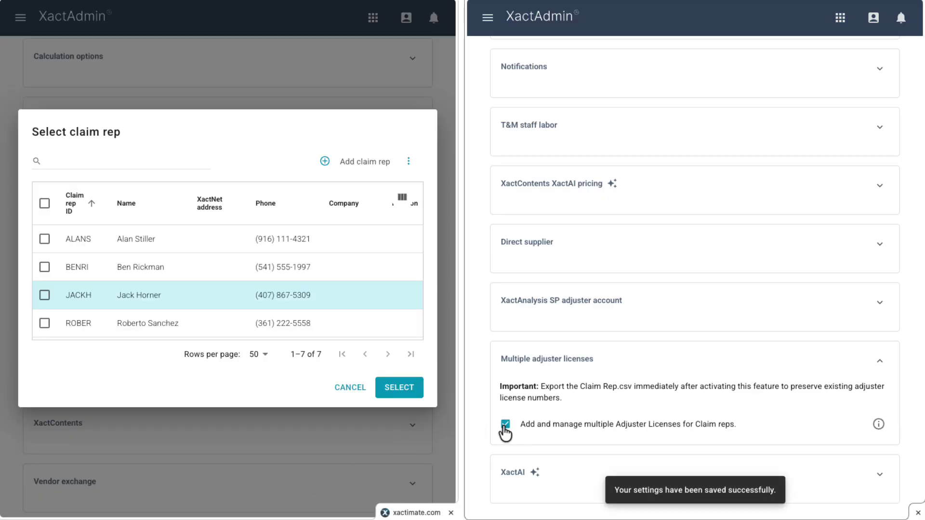
click(96, 302)
scroll(66, 305, down, 6)
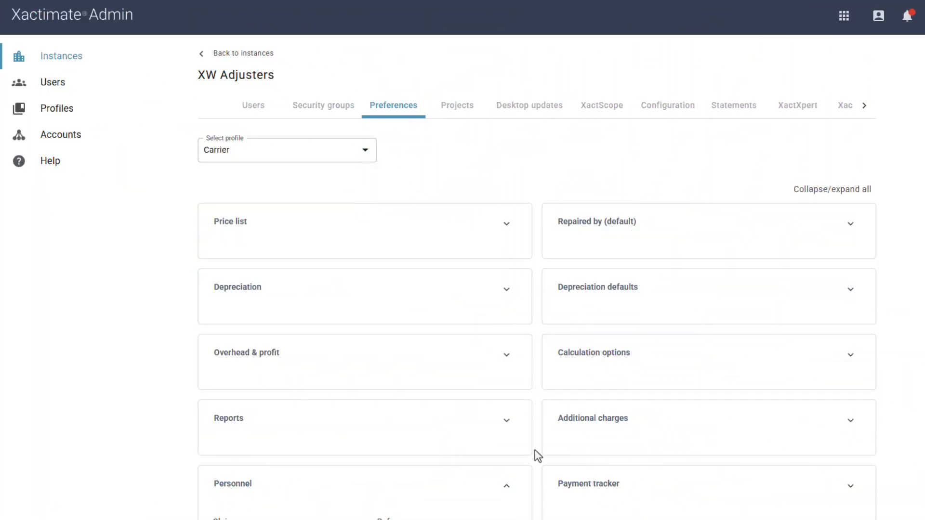
scroll(535, 452, down, 3)
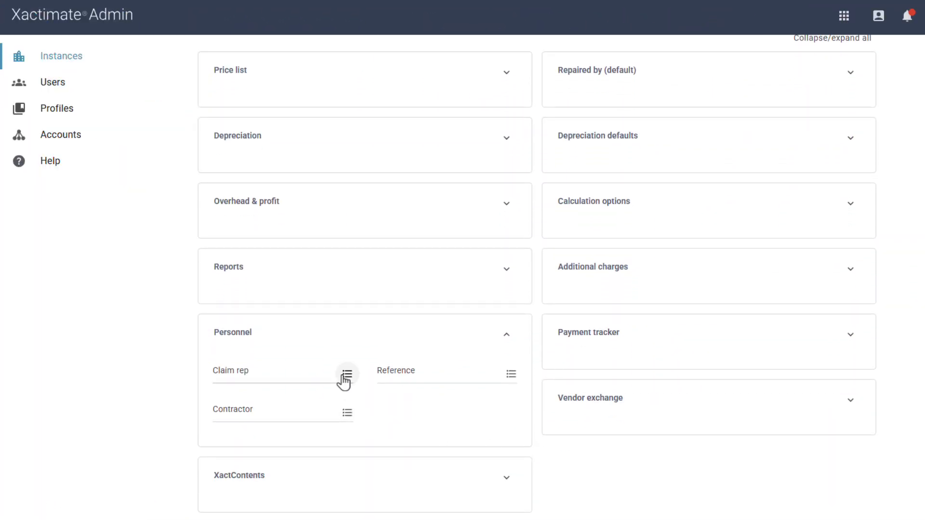
Step: Open the Personnel claim rep list and view the California-licensed rep's details
click(347, 375)
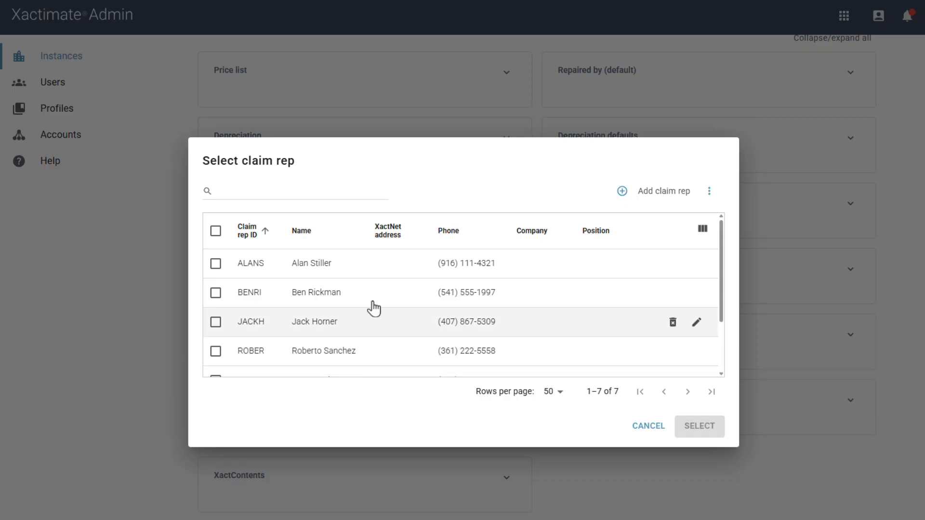
scroll(373, 302, down, 2)
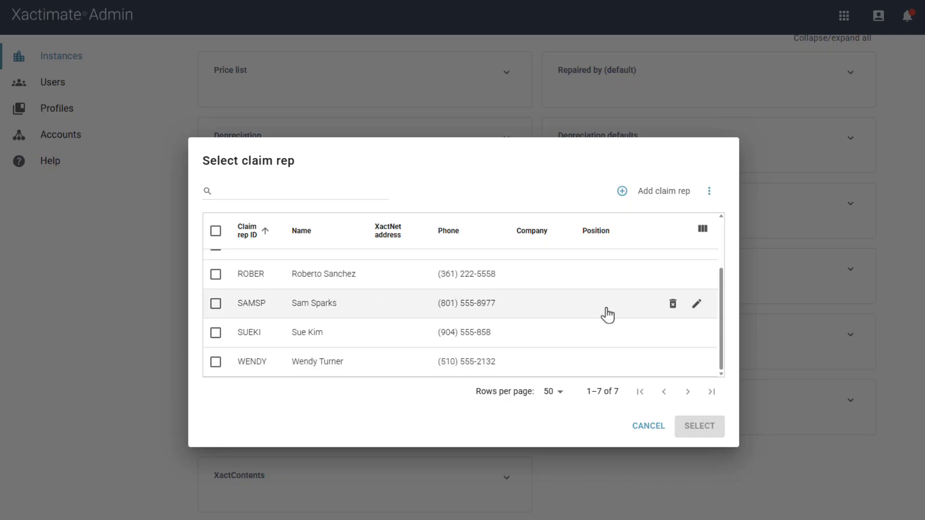
click(696, 303)
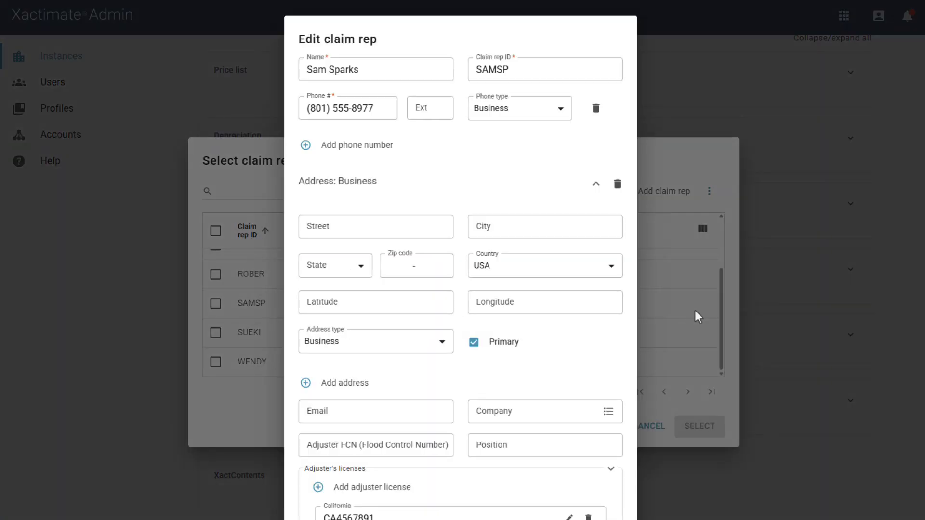
scroll(569, 357, down, 5)
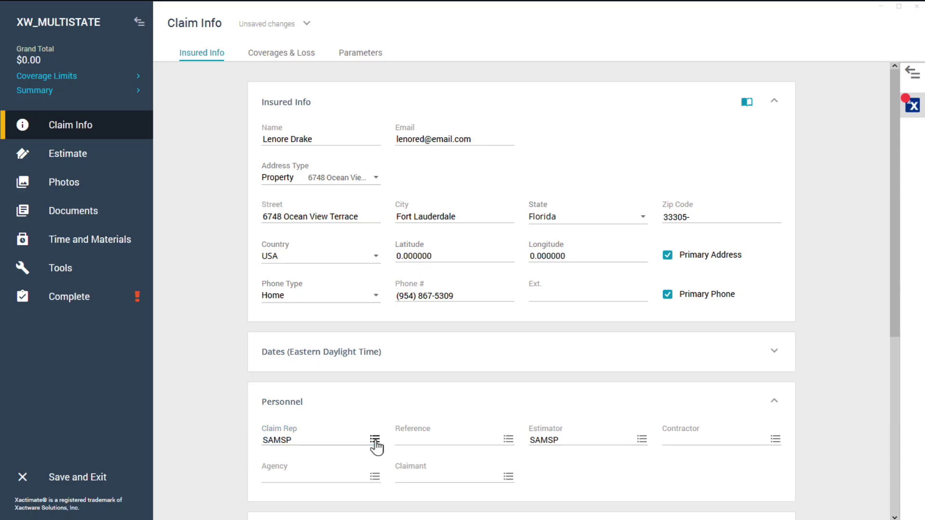
Step: Assign a Personal group rep as the claim's Claim Rep, triggering the no-license-for-state warning
click(374, 440)
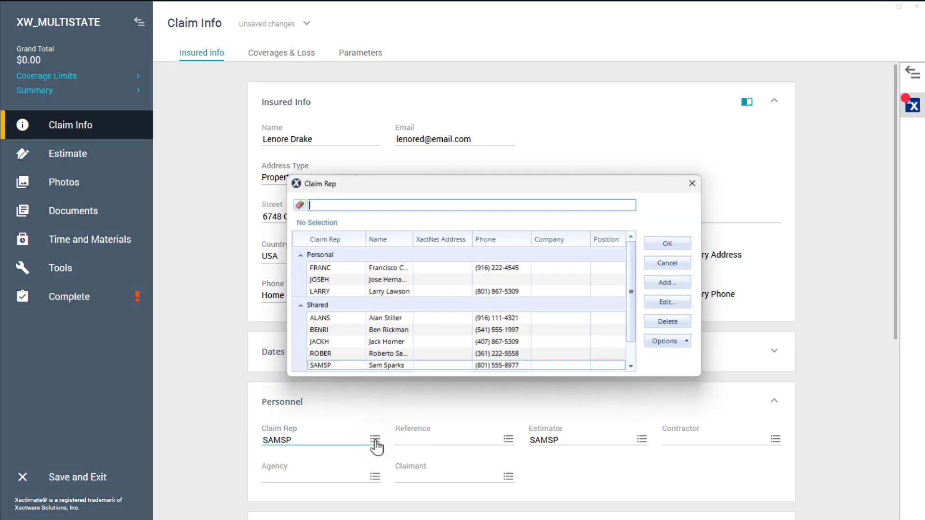
click(378, 290)
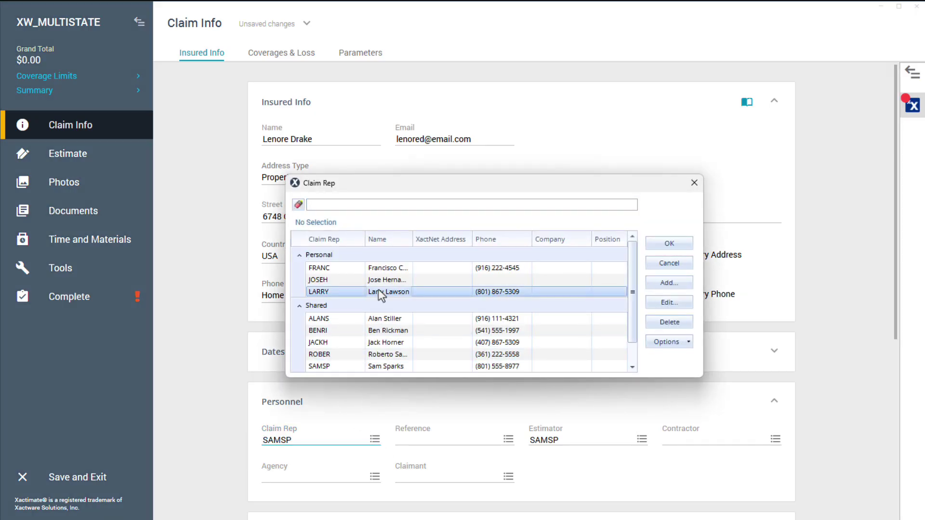
click(669, 243)
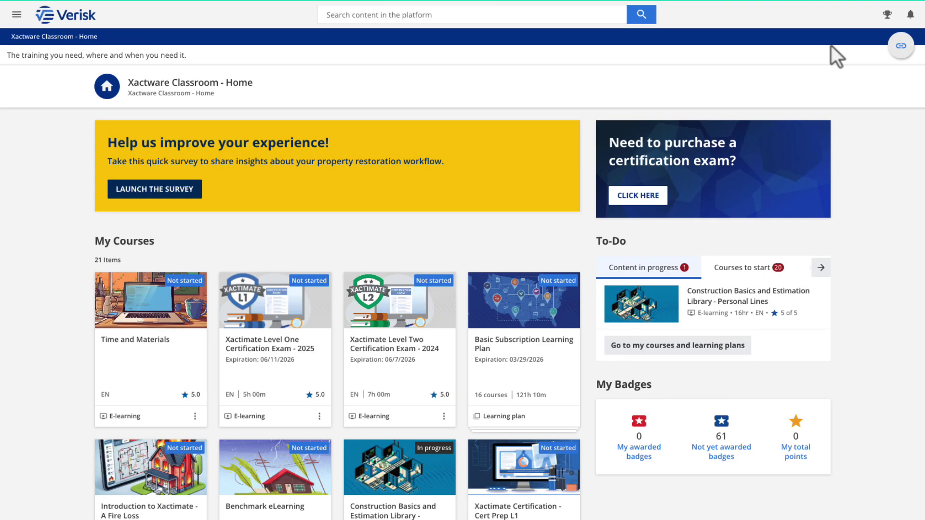
scroll(832, 46, down, 3)
scroll(832, 46, down, 10)
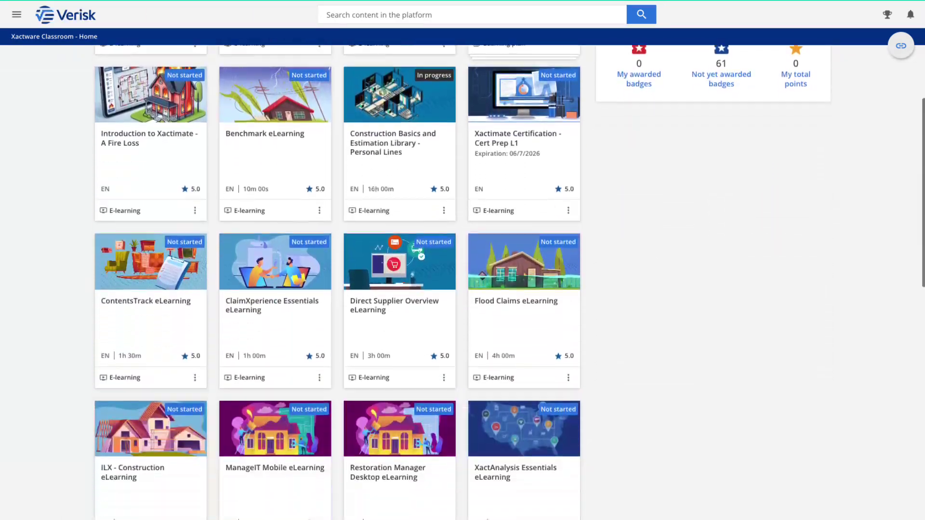
scroll(462, 283, down, 8)
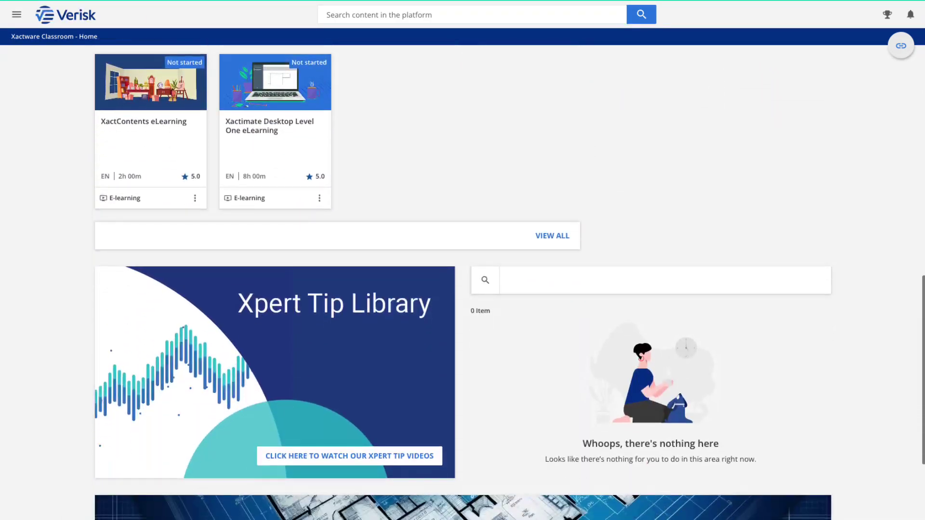